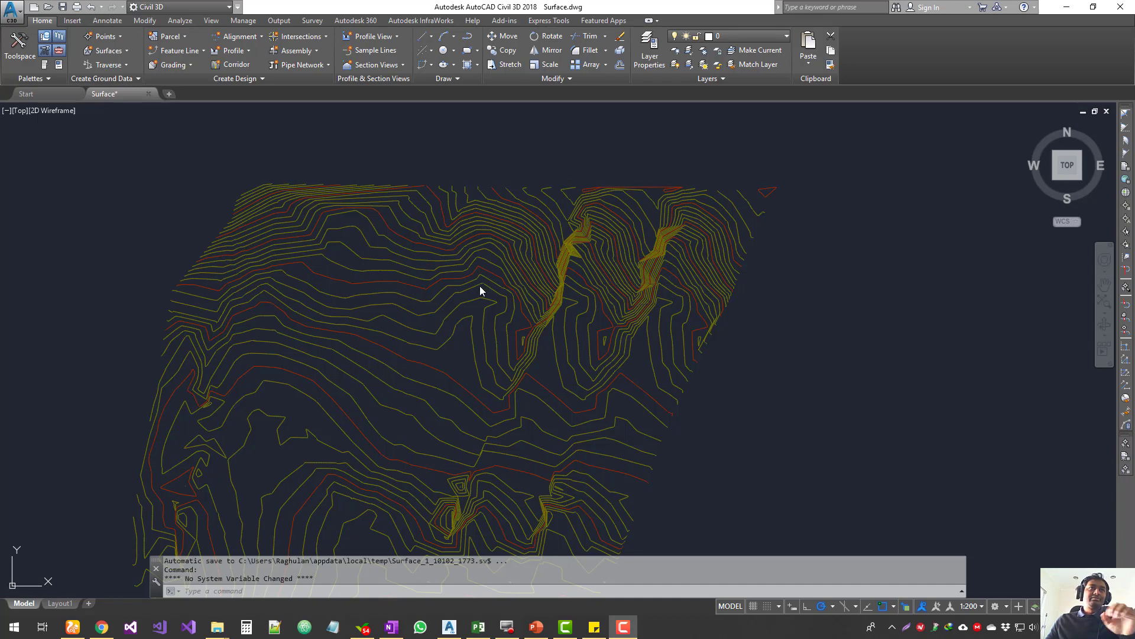
Open the Toolspace palette on the Prospector tab to list the drawing's objects.
click(26, 59)
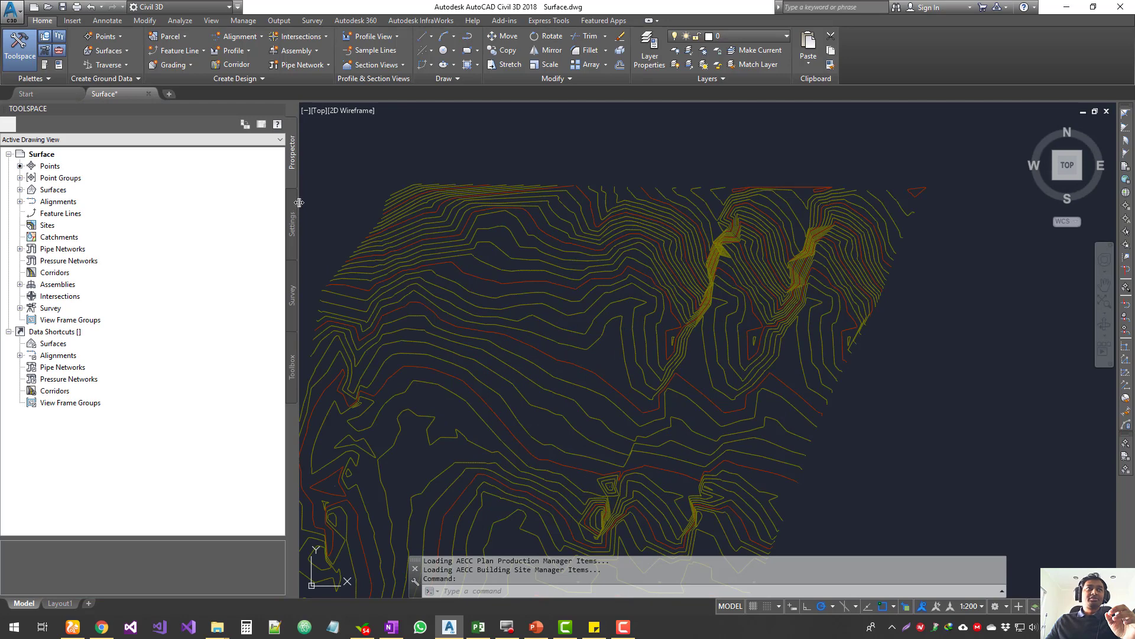
Narrow the Toolspace palette and zoom out so the whole NSurface contour surface fits in view.
drag(298, 202, 160, 201)
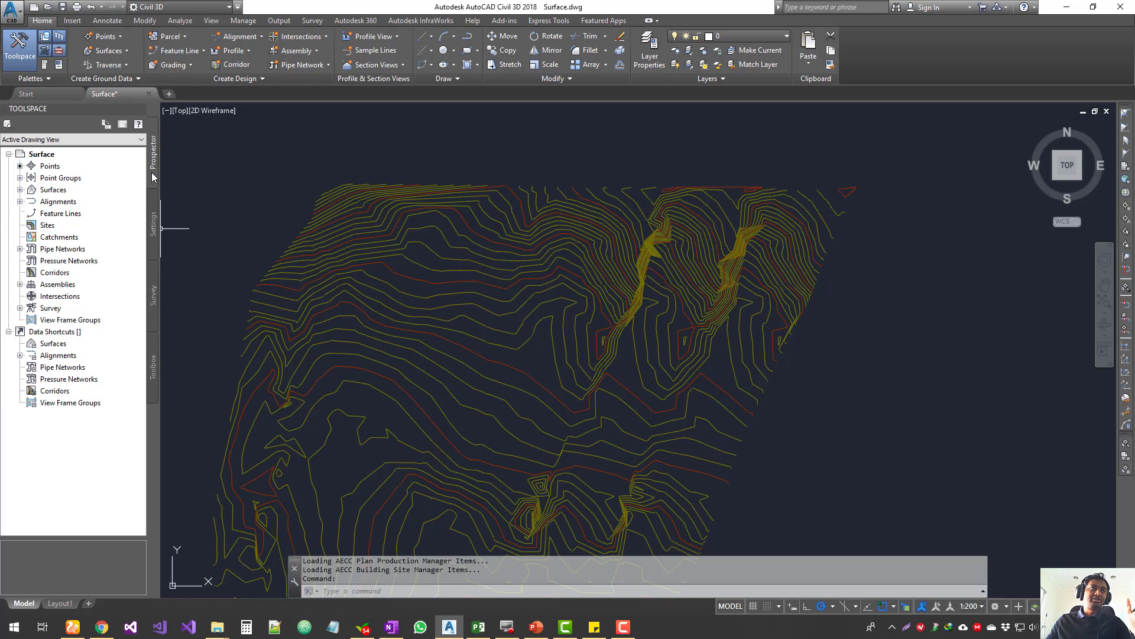
scroll(441, 226, down, 3)
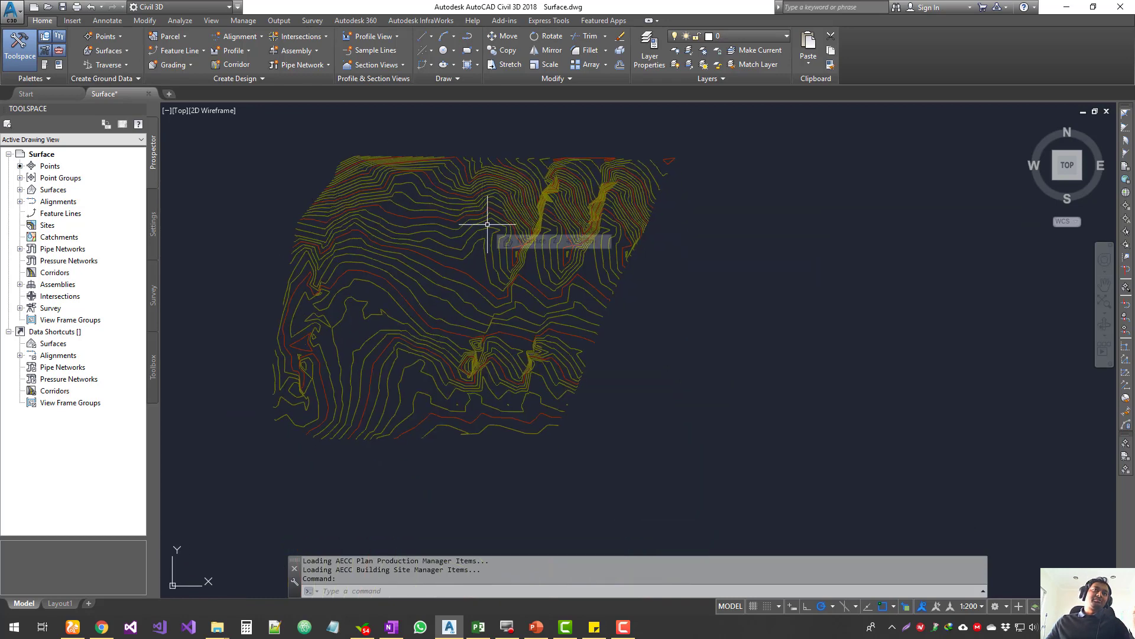
mouse_move(371, 181)
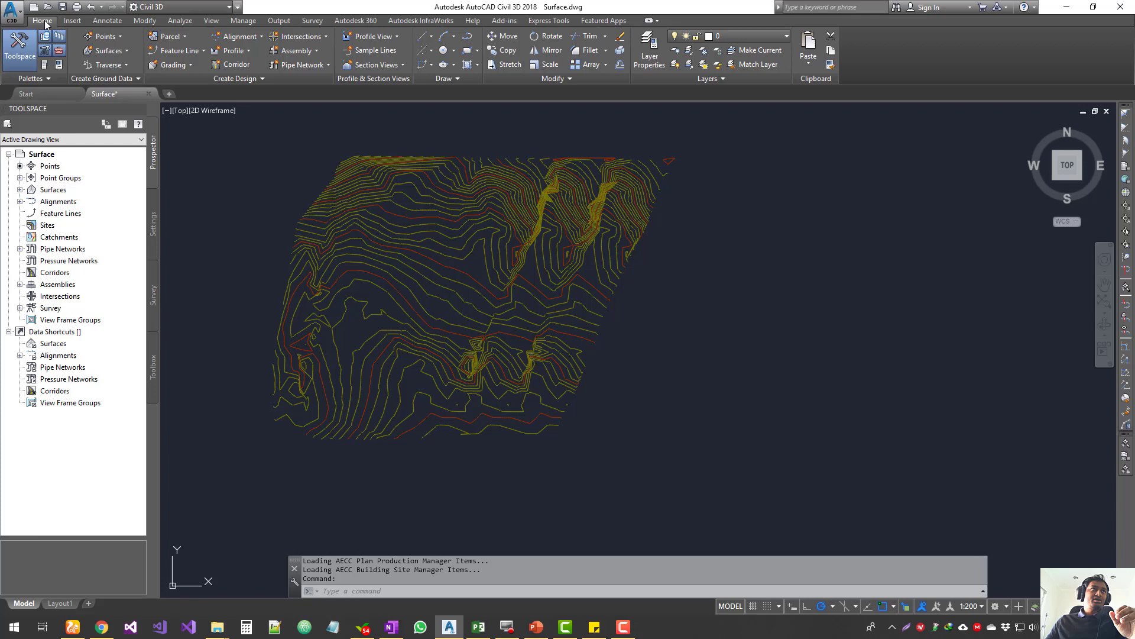
Create centerline alignment 'M1 Road Al' with description 'M1 Road' and design criteria enabled.
click(259, 37)
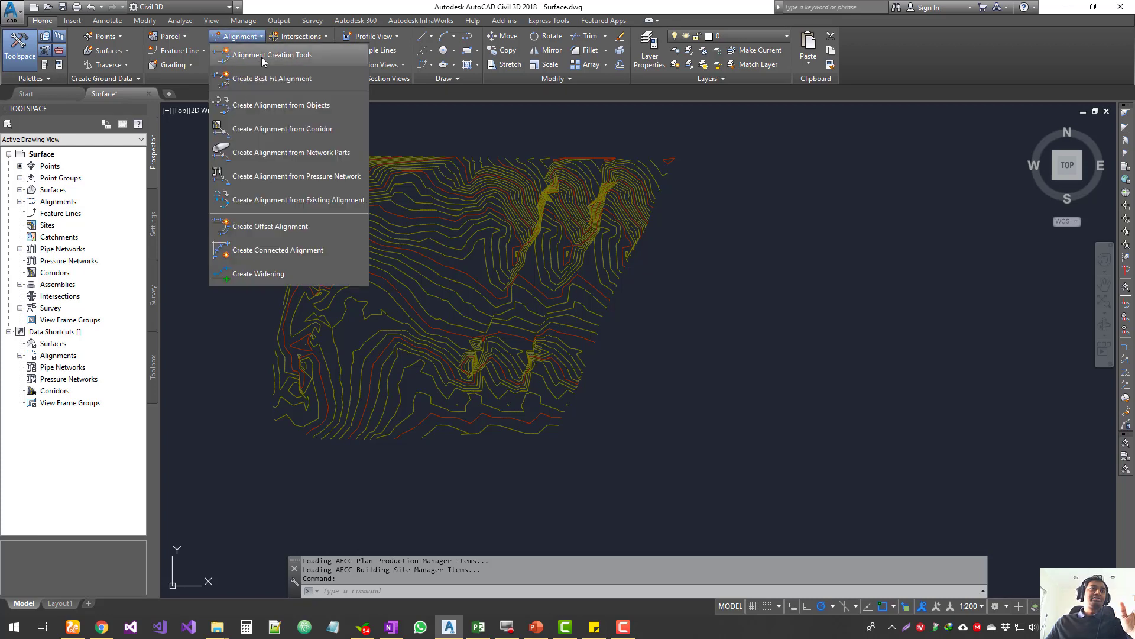
click(261, 56)
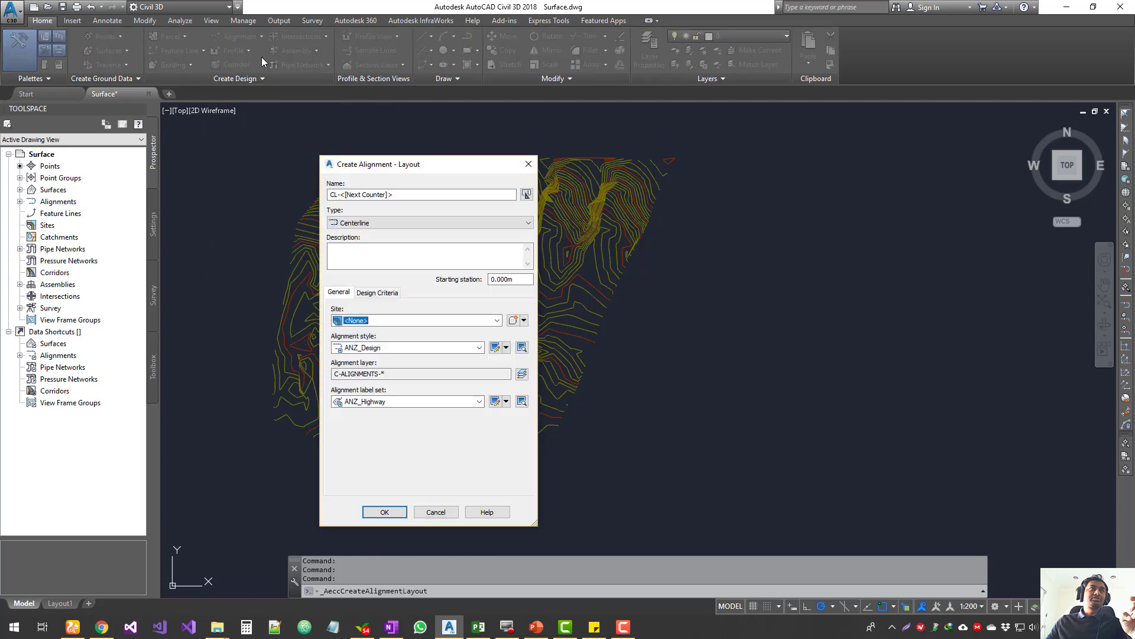
mouse_move(417, 165)
mouse_down()
mouse_move(844, 180)
mouse_move(844, 209)
mouse_move(639, 208)
mouse_up()
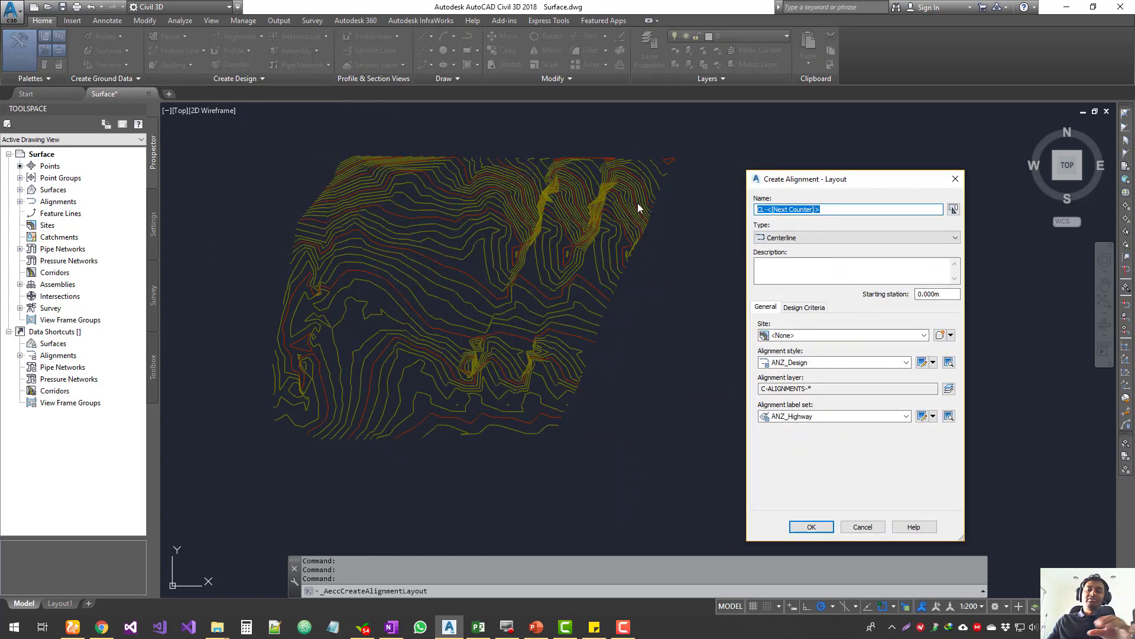
text(M1 Road )
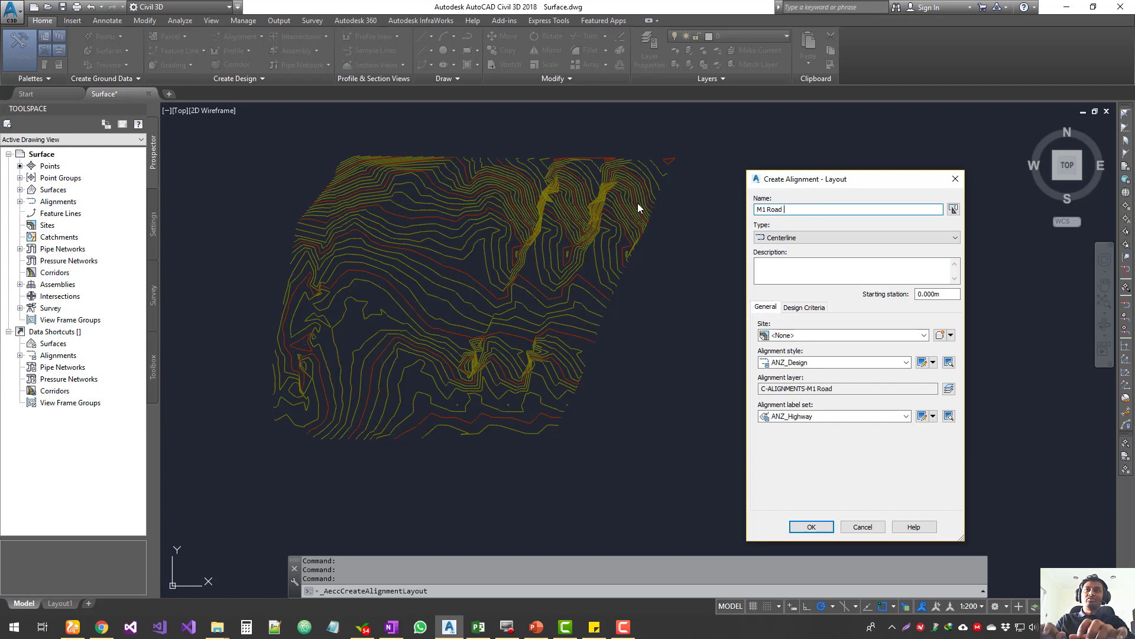
text(Al)
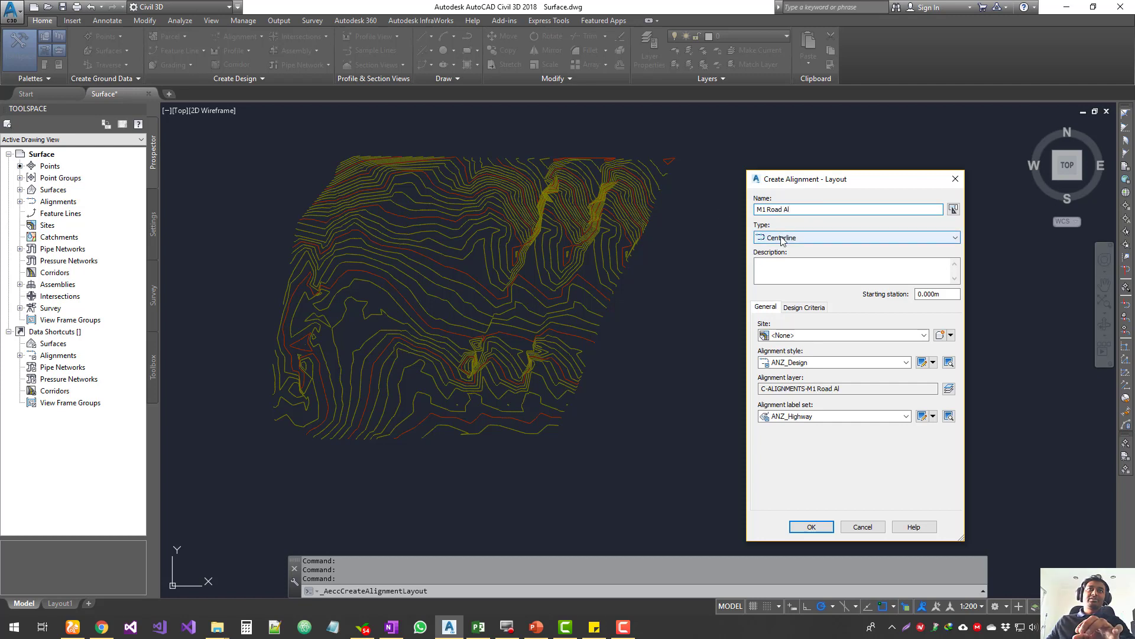
click(801, 270)
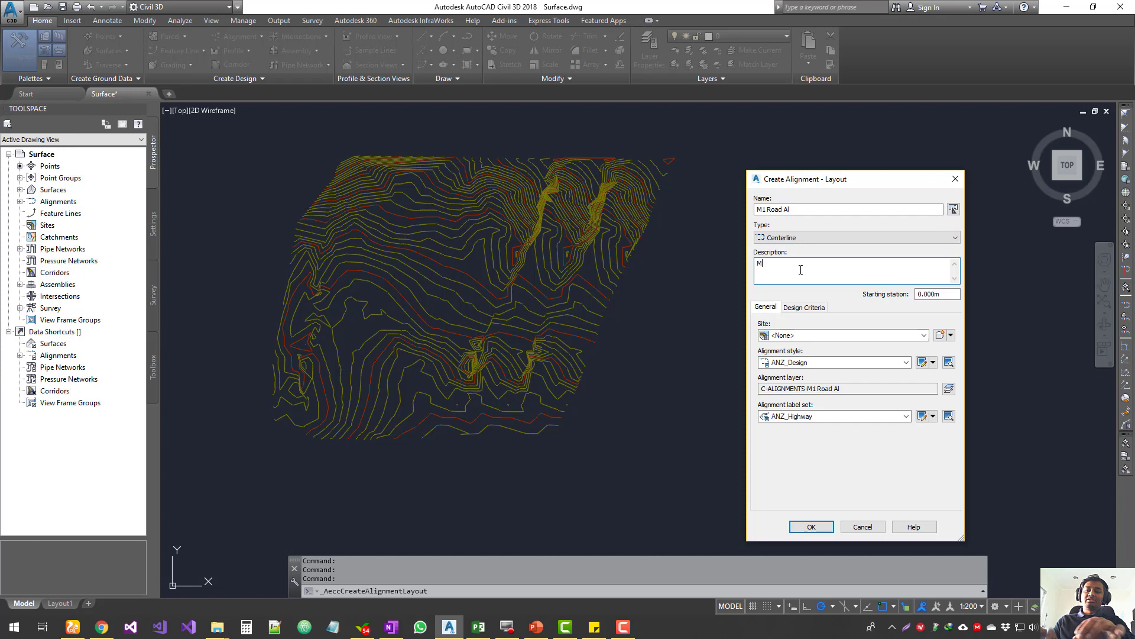
text(M1 Road)
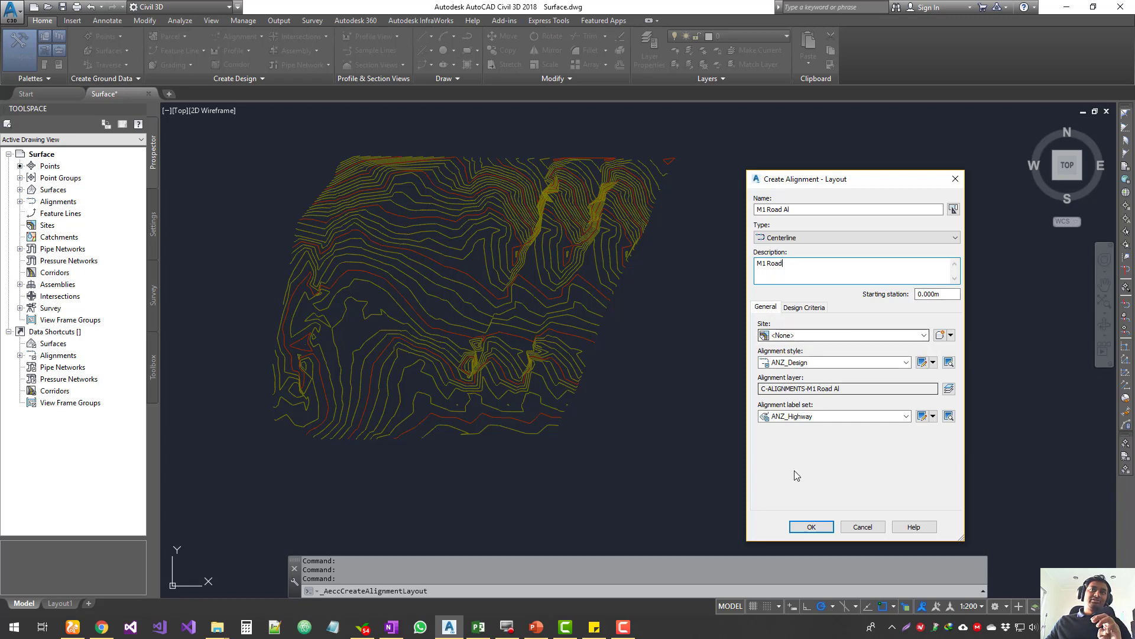
click(806, 307)
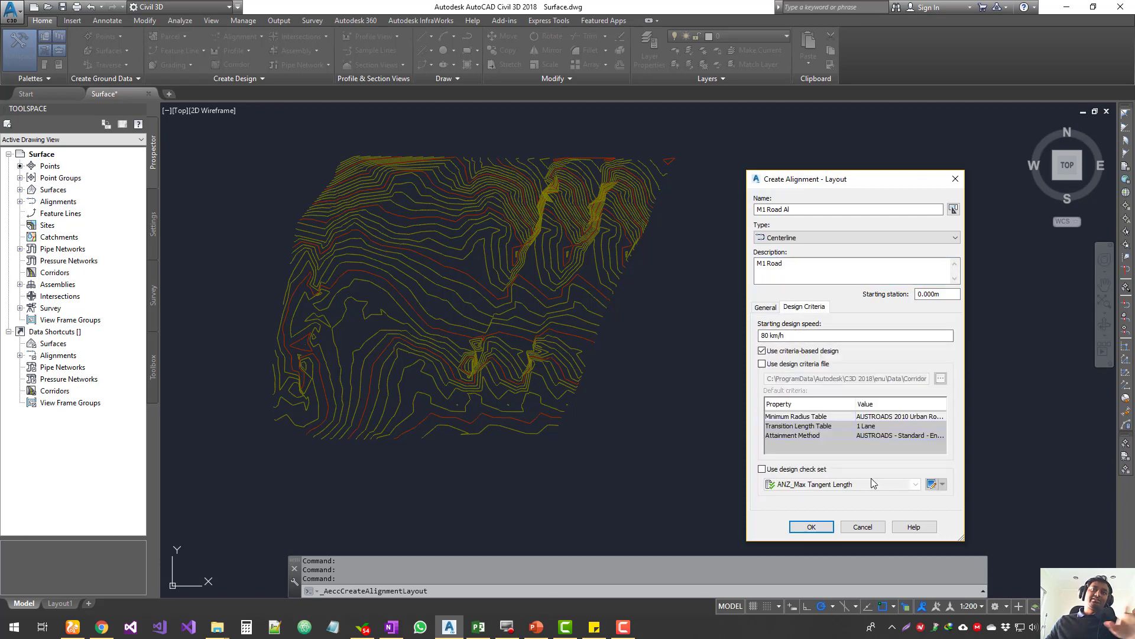
click(811, 527)
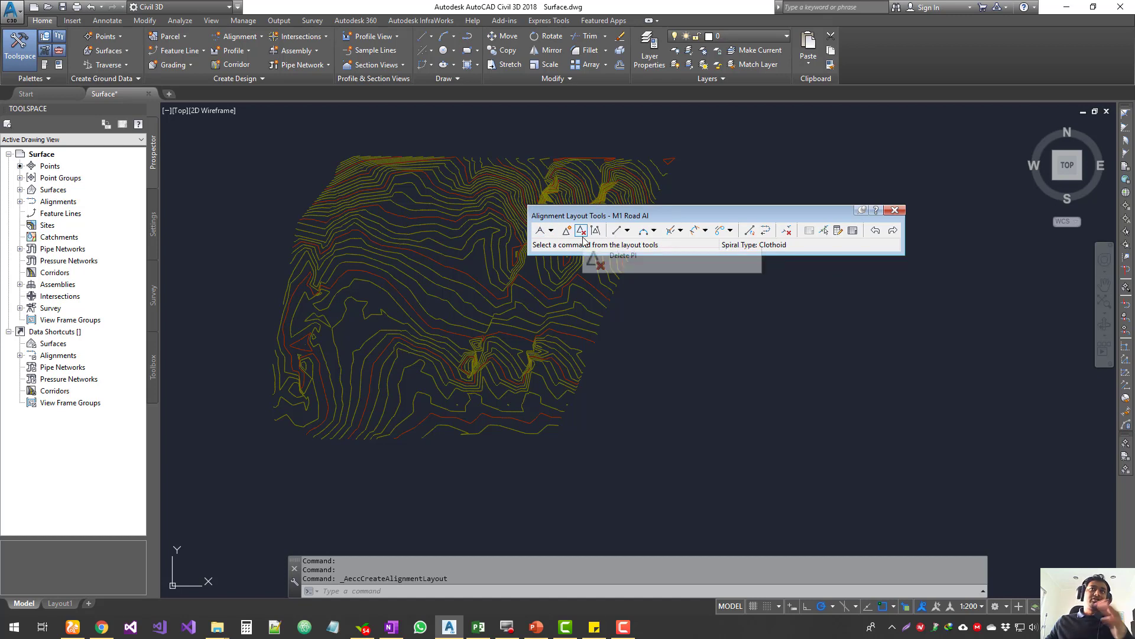
Turn off Spiral in and Spiral out in the curve and spiral settings, keeping 200 m curves.
click(552, 231)
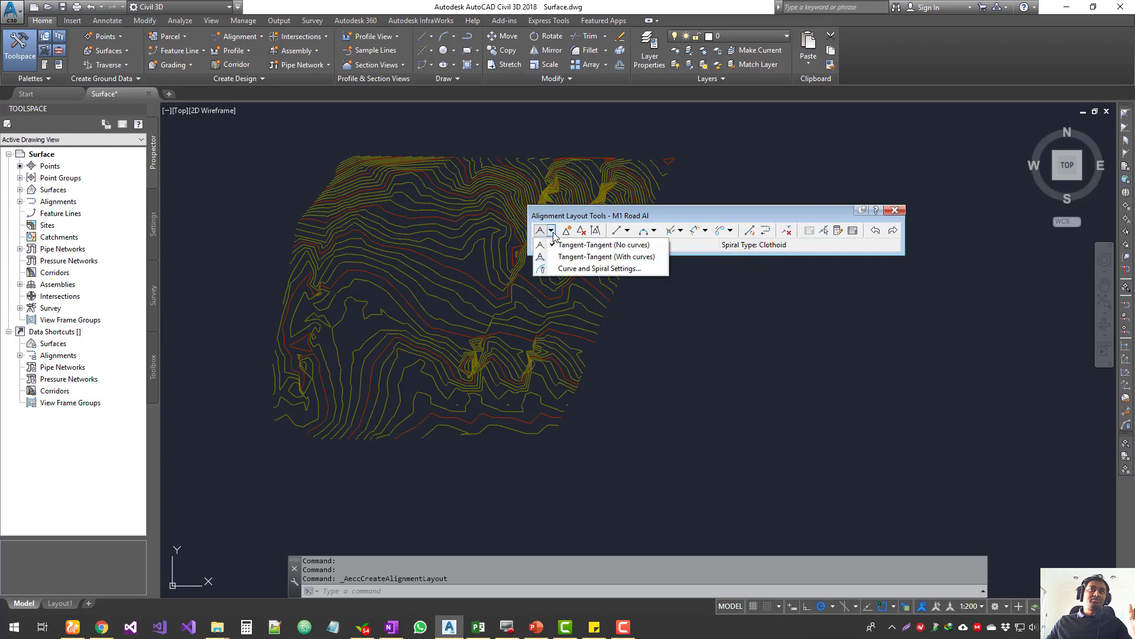
click(606, 269)
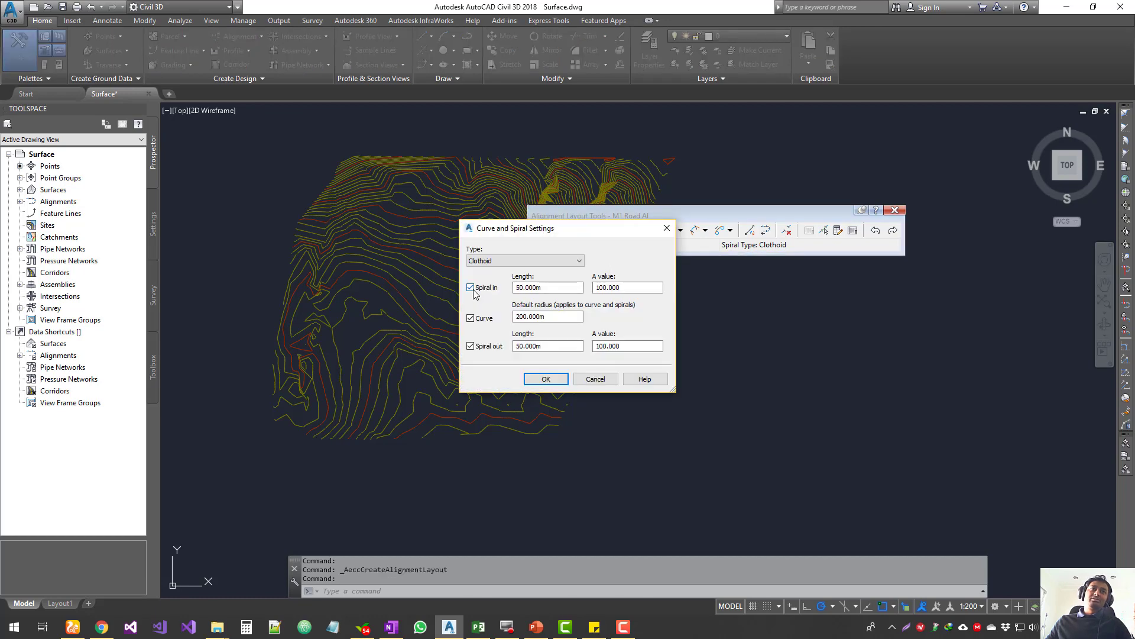
click(471, 288)
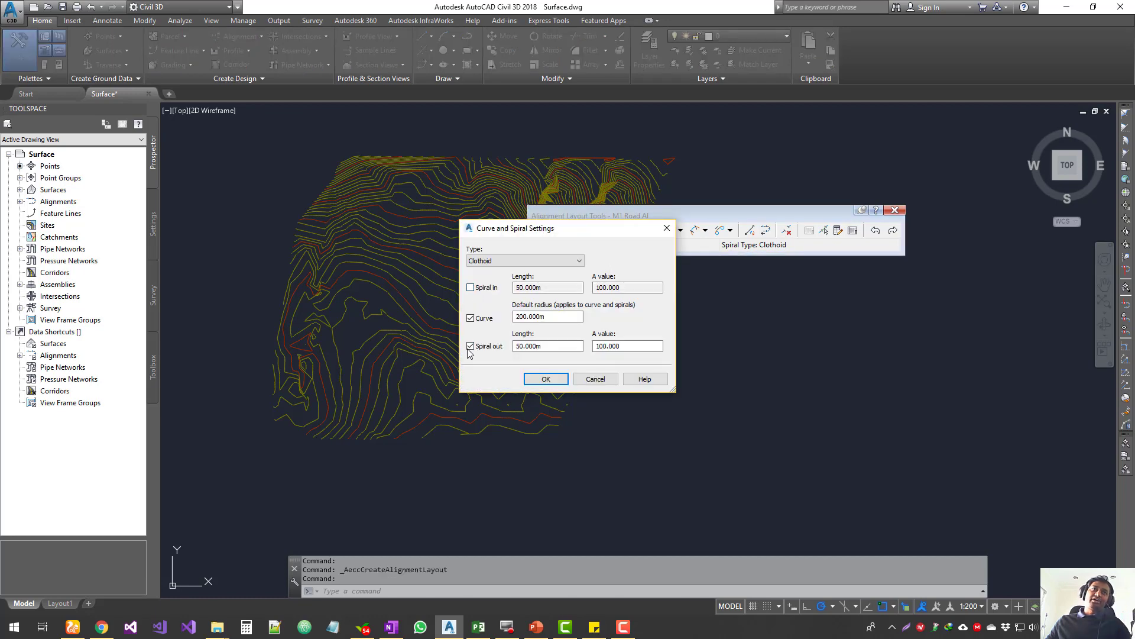
click(470, 346)
click(546, 380)
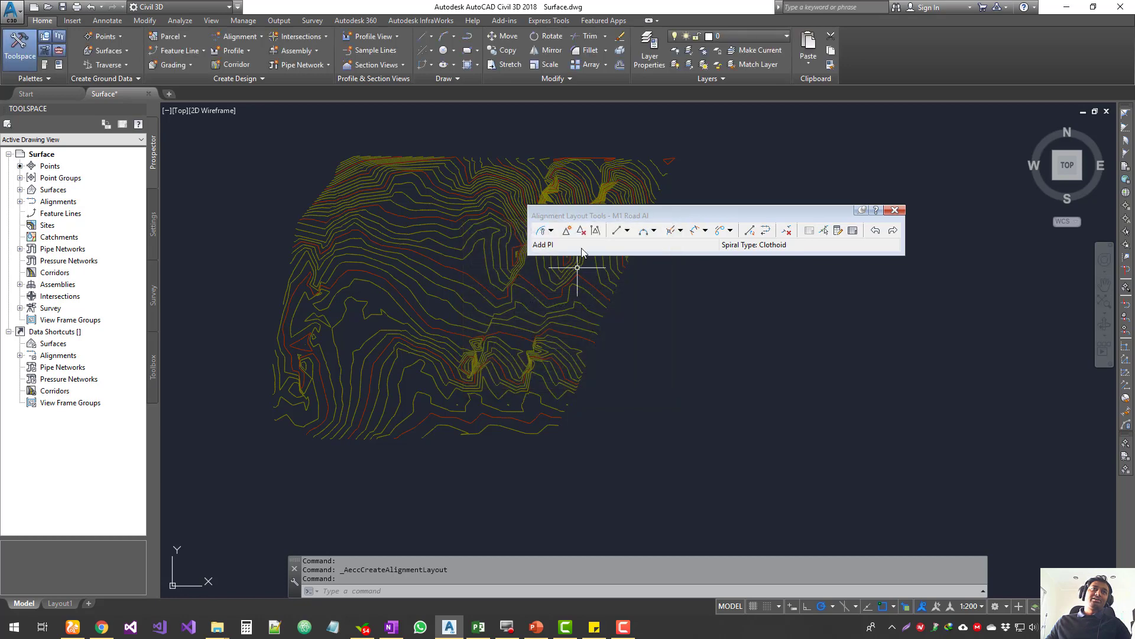
click(552, 231)
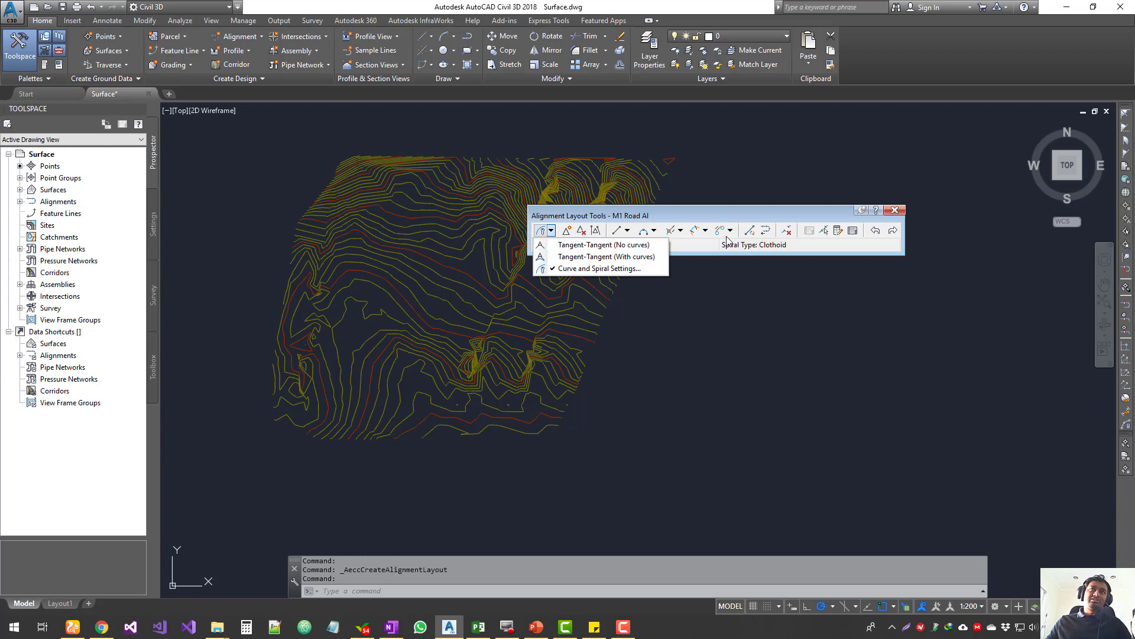
Lay out M1 Road Al with curved tangents from a start point through three PIs to an end point.
click(585, 258)
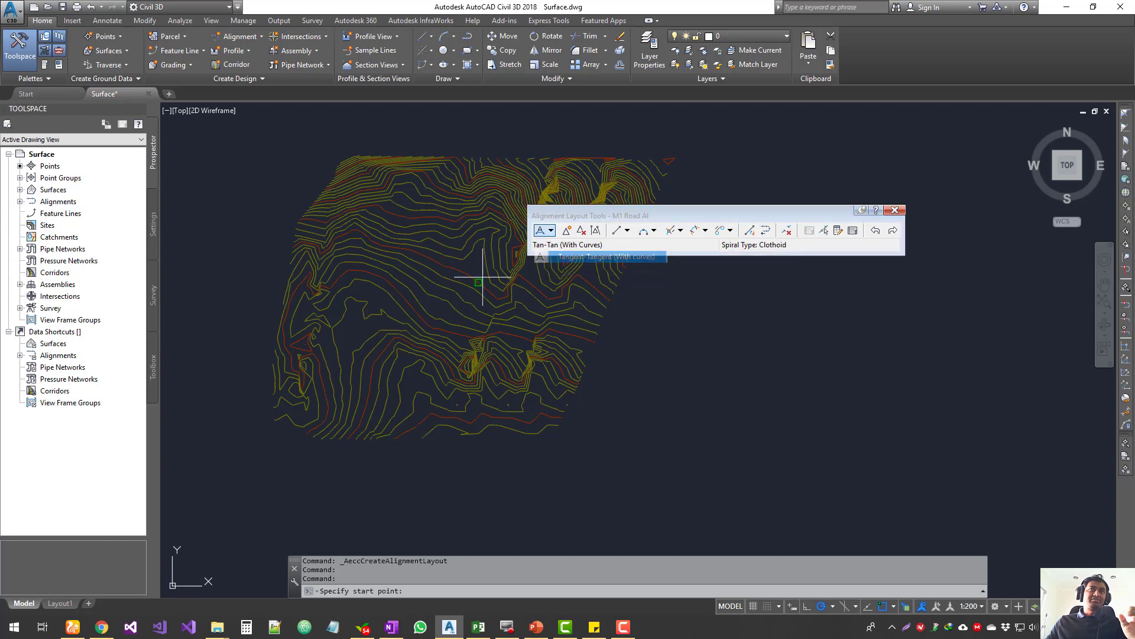
click(371, 365)
click(363, 309)
click(393, 274)
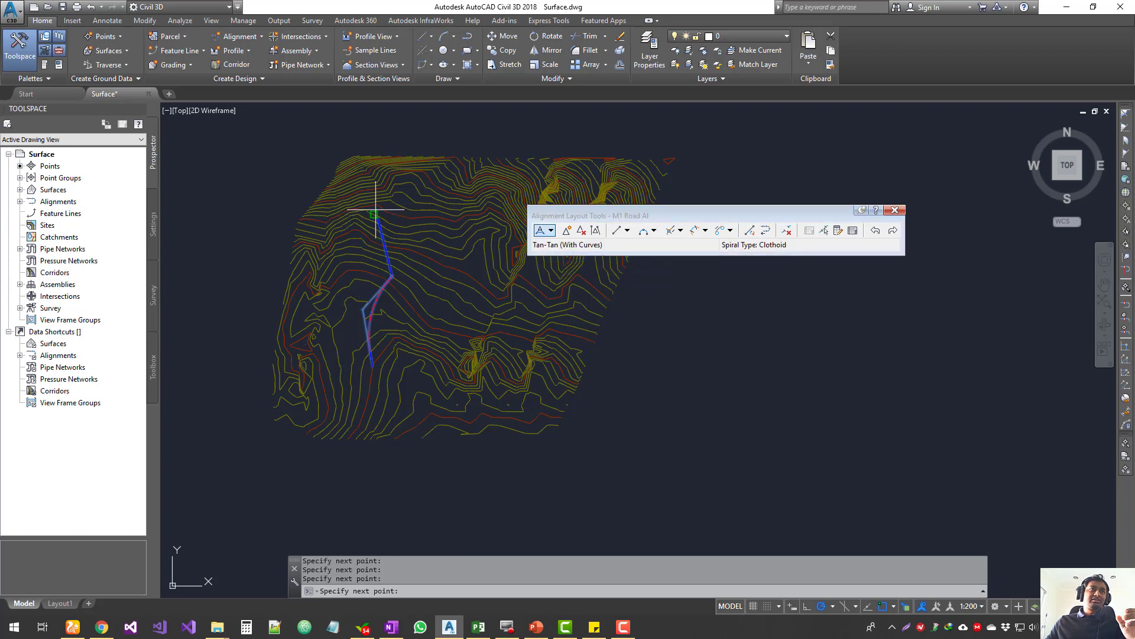
click(376, 211)
click(414, 184)
key(Return)
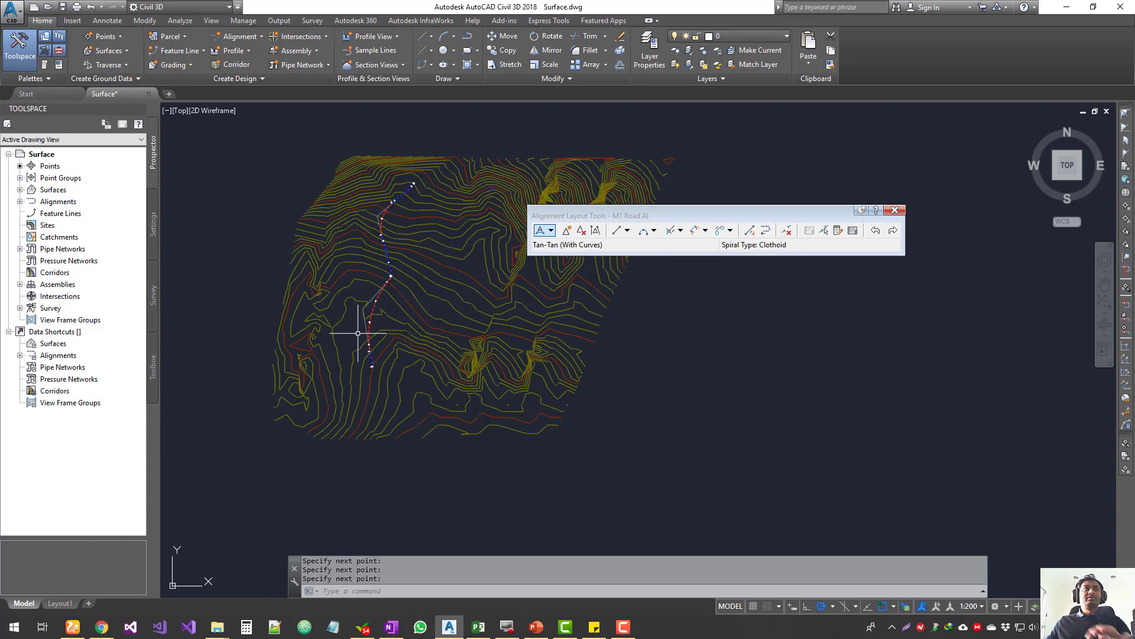
scroll(367, 324, up, 5)
scroll(338, 461, down, 2)
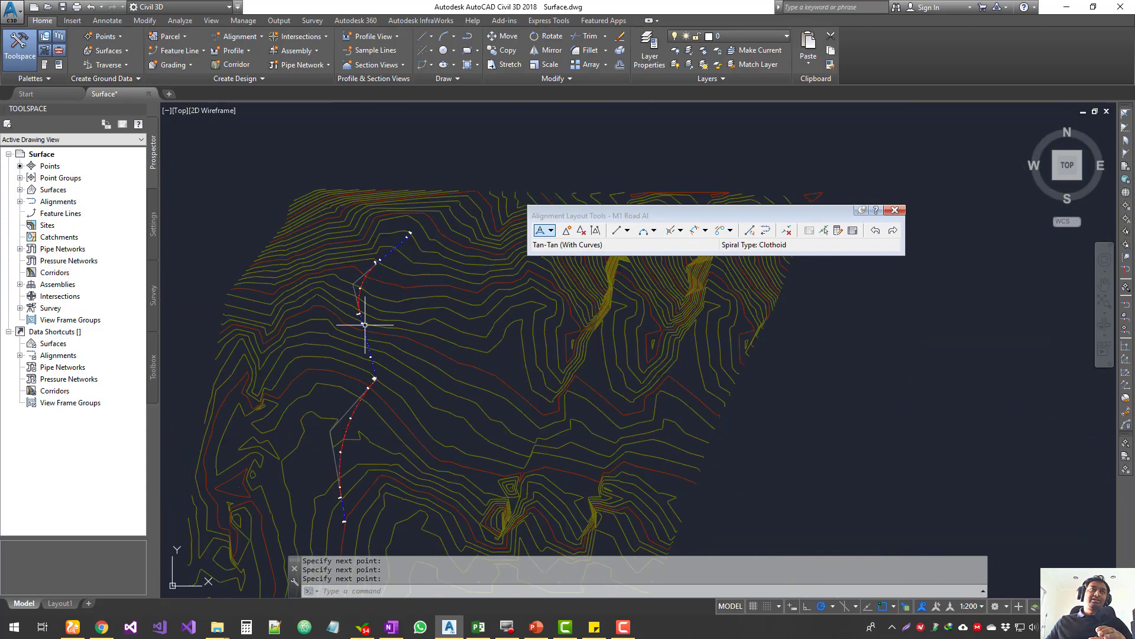
scroll(366, 285, up, 4)
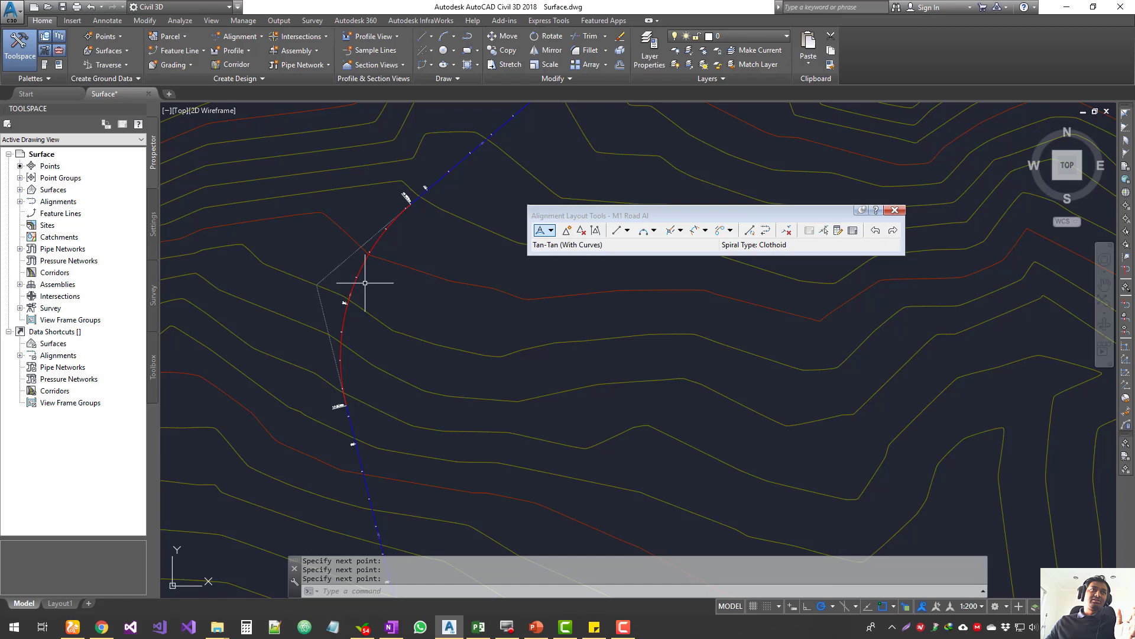
scroll(366, 290, down, 2)
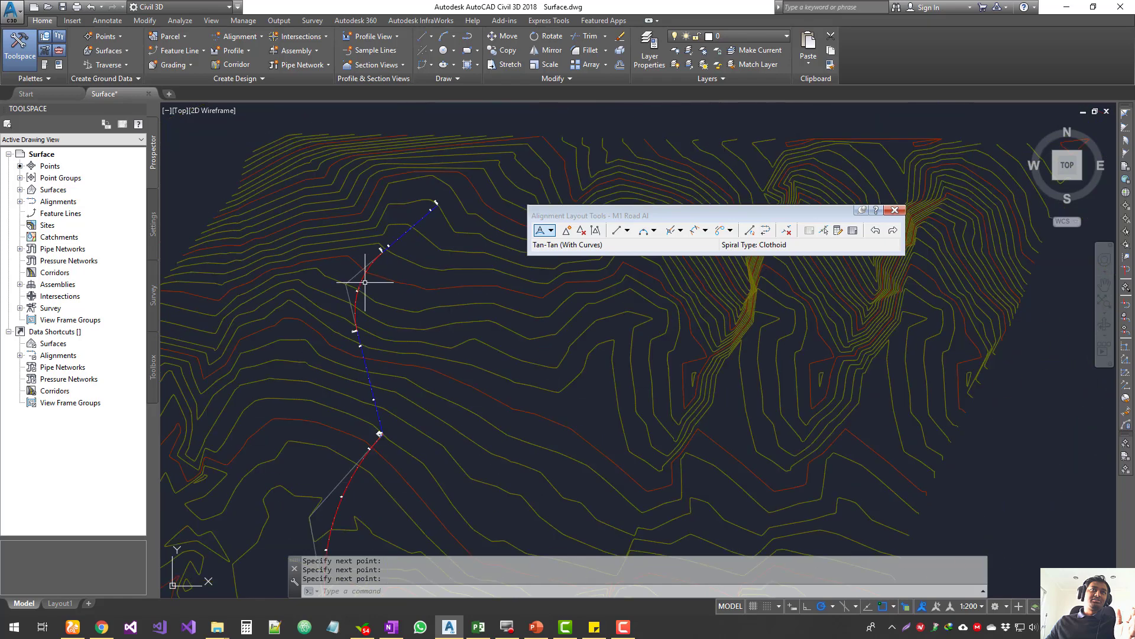
Confirm the 200.000m default curve radius without changes, then pan along the alignment and move the layout toolbar aside.
click(551, 230)
click(538, 271)
click(540, 316)
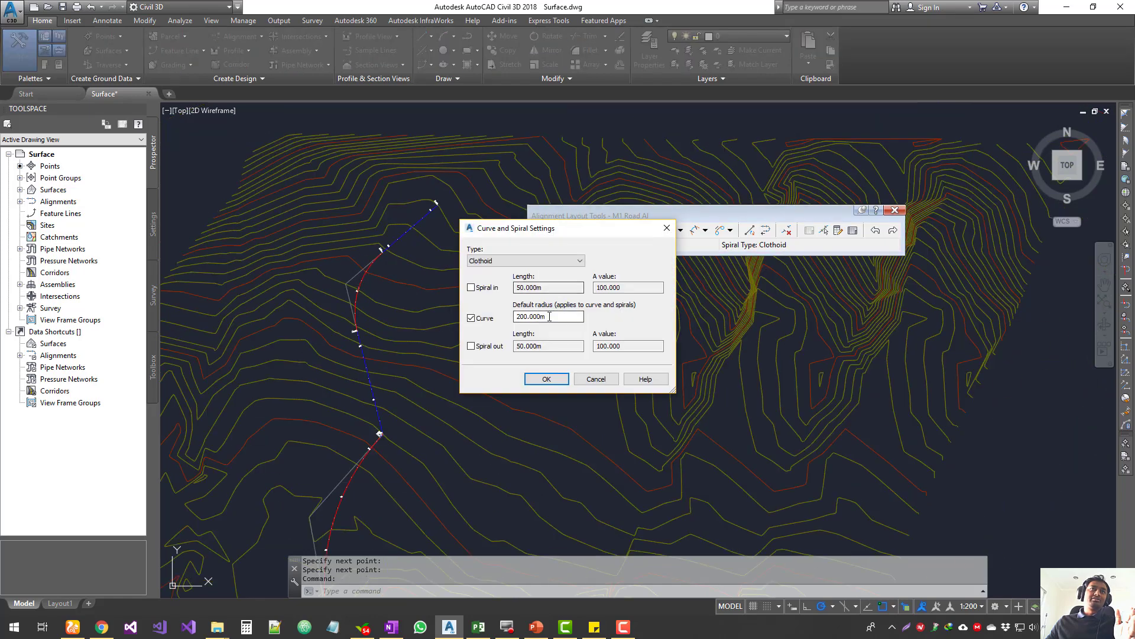
click(595, 379)
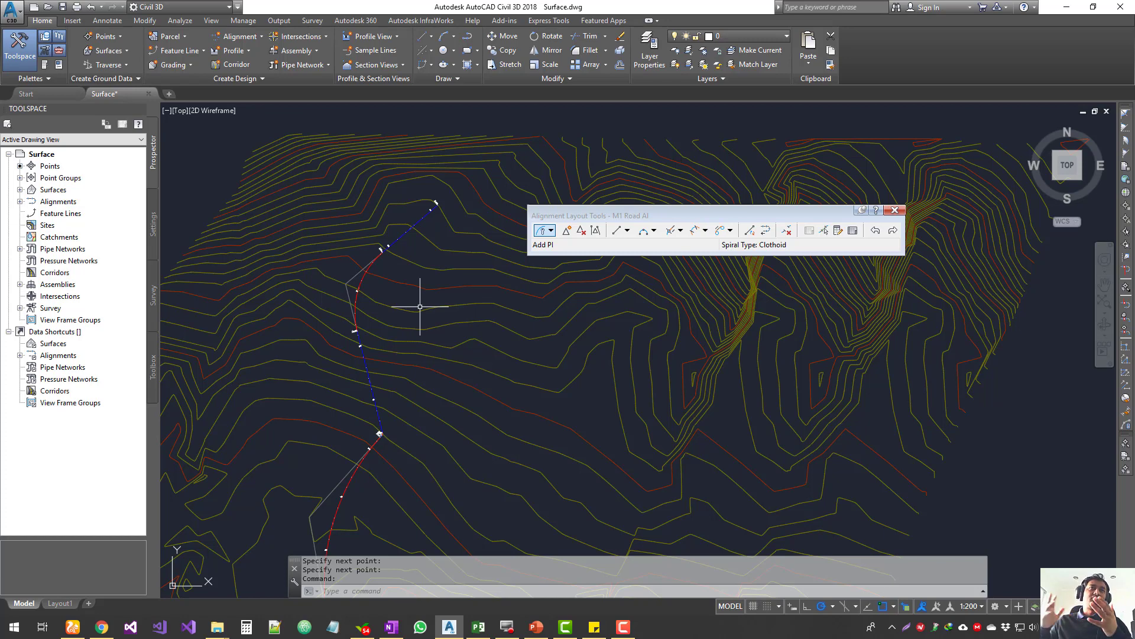
mouse_move(489, 261)
middle_down()
mouse_move(449, 258)
mouse_move(456, 190)
middle_up()
scroll(385, 131, up, 5)
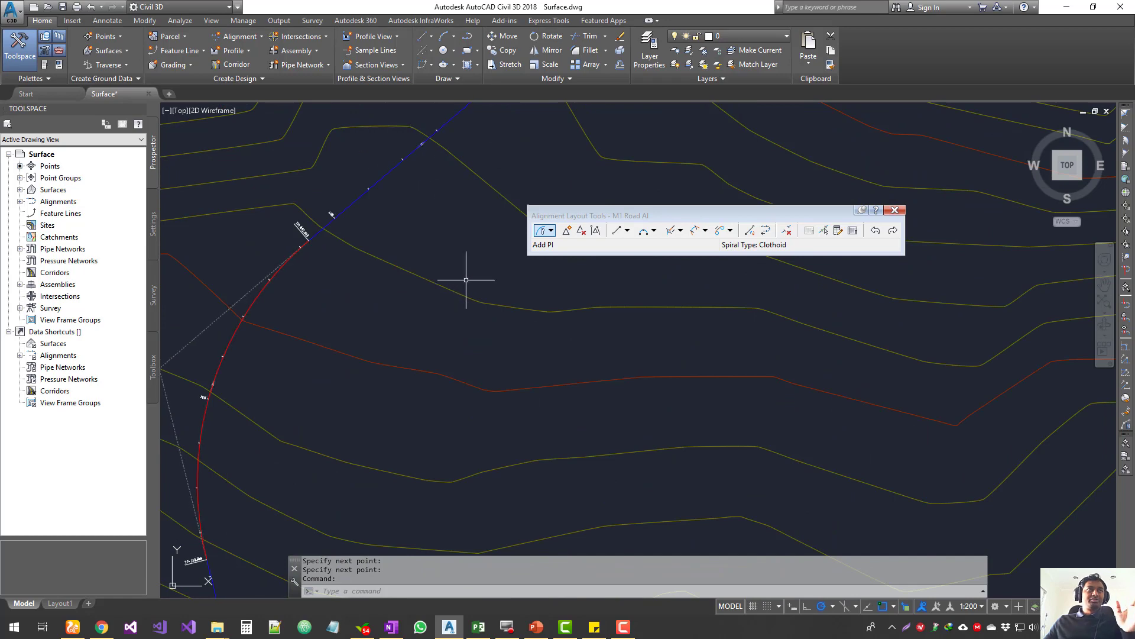
middle_drag(464, 304, 506, 444)
drag(641, 215, 786, 145)
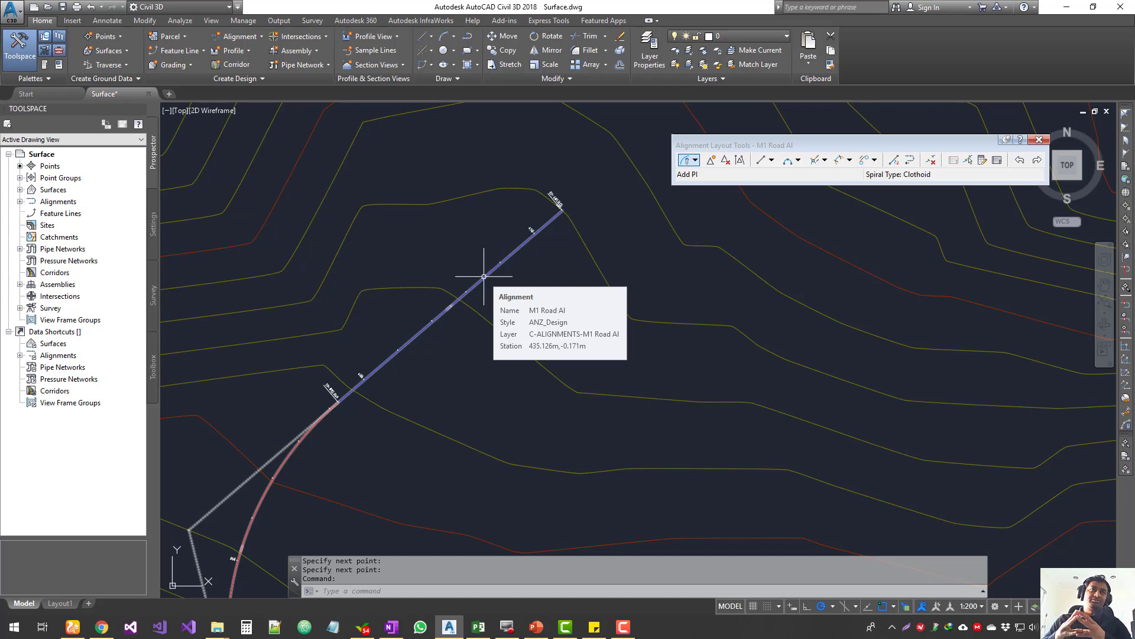
Select and then deselect the NSurface surface and the M1 Road Al alignment.
scroll(484, 276, down, 5)
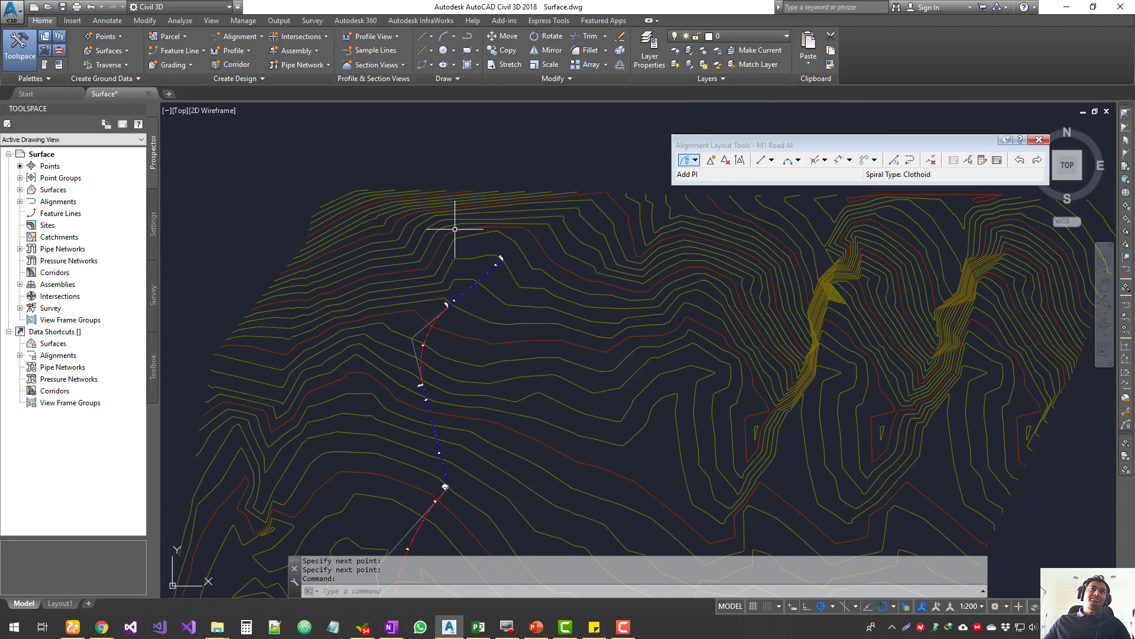
click(450, 210)
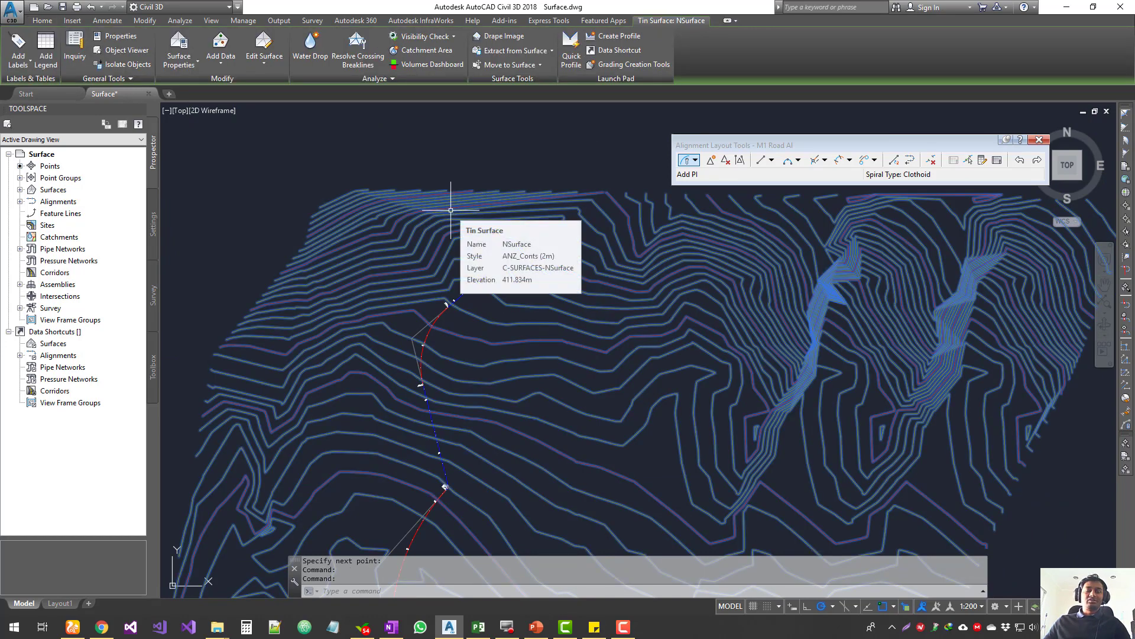
key(Escape)
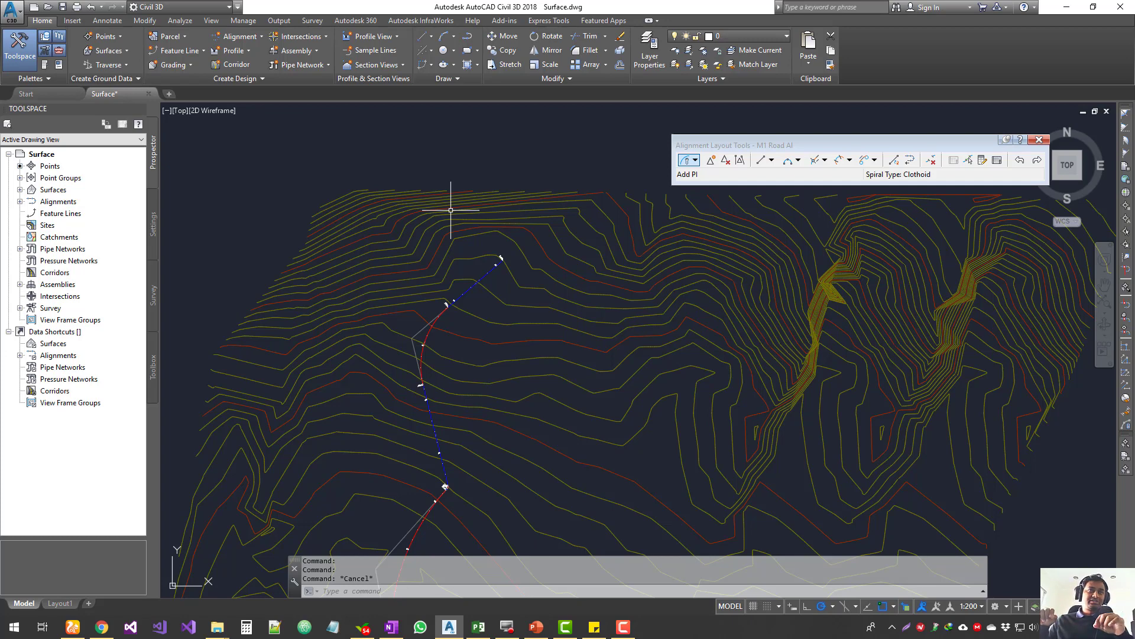
scroll(446, 303, up, 5)
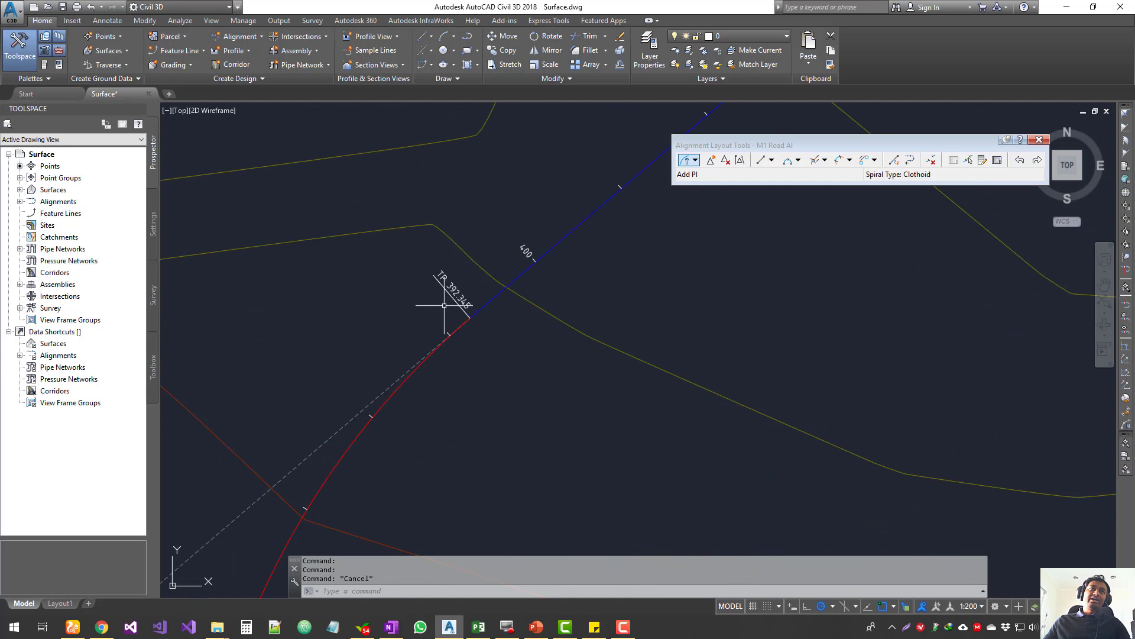
click(517, 276)
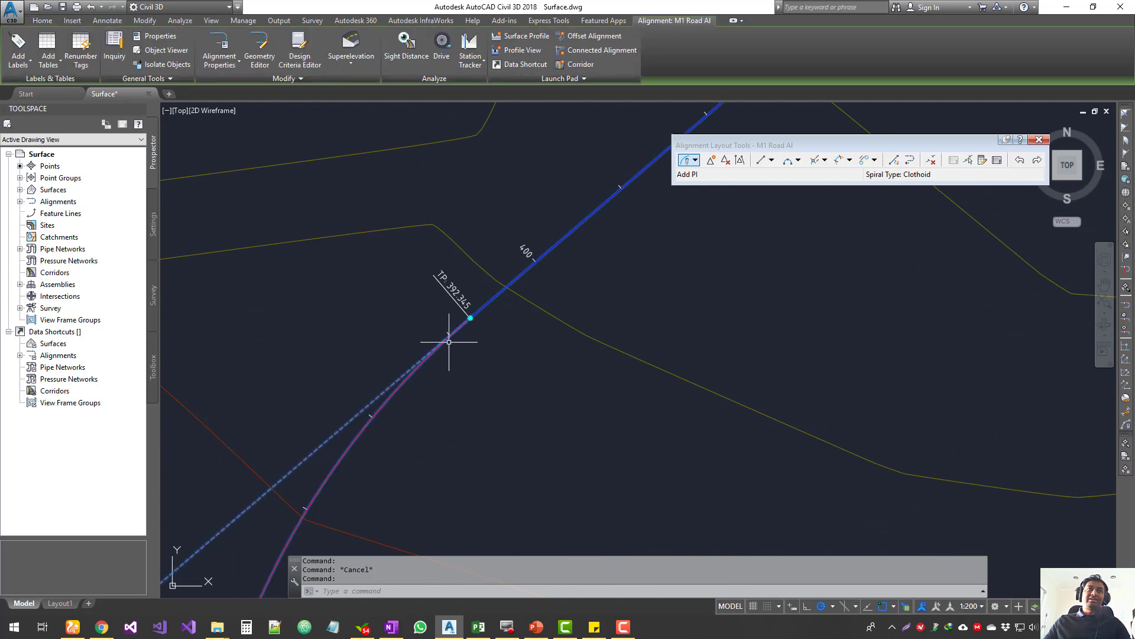
mouse_move(467, 293)
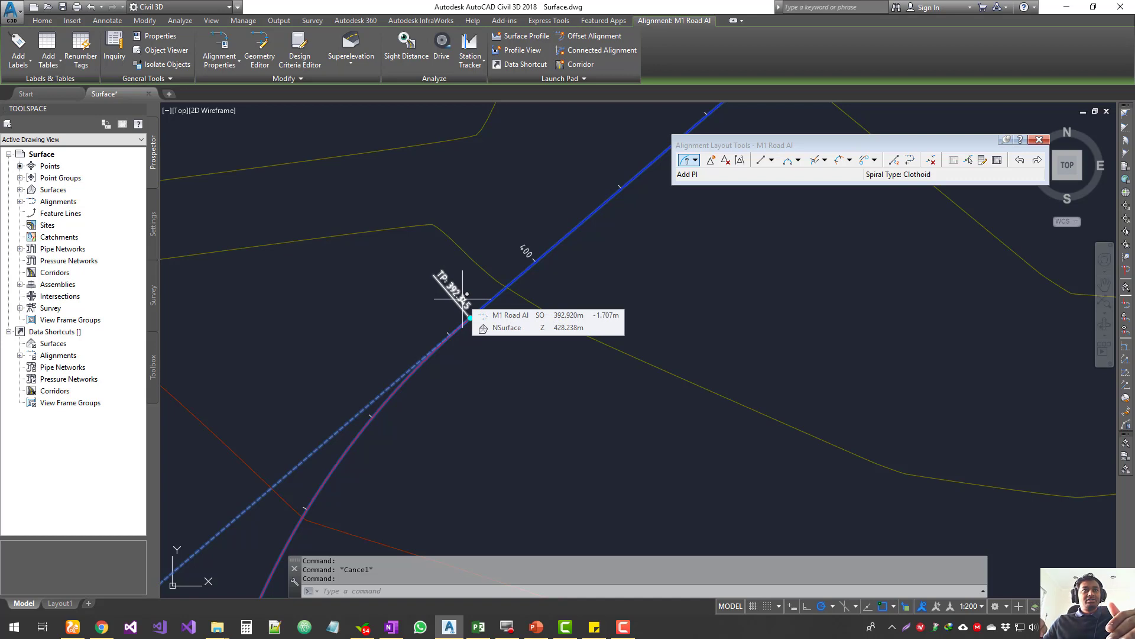
key(Escape)
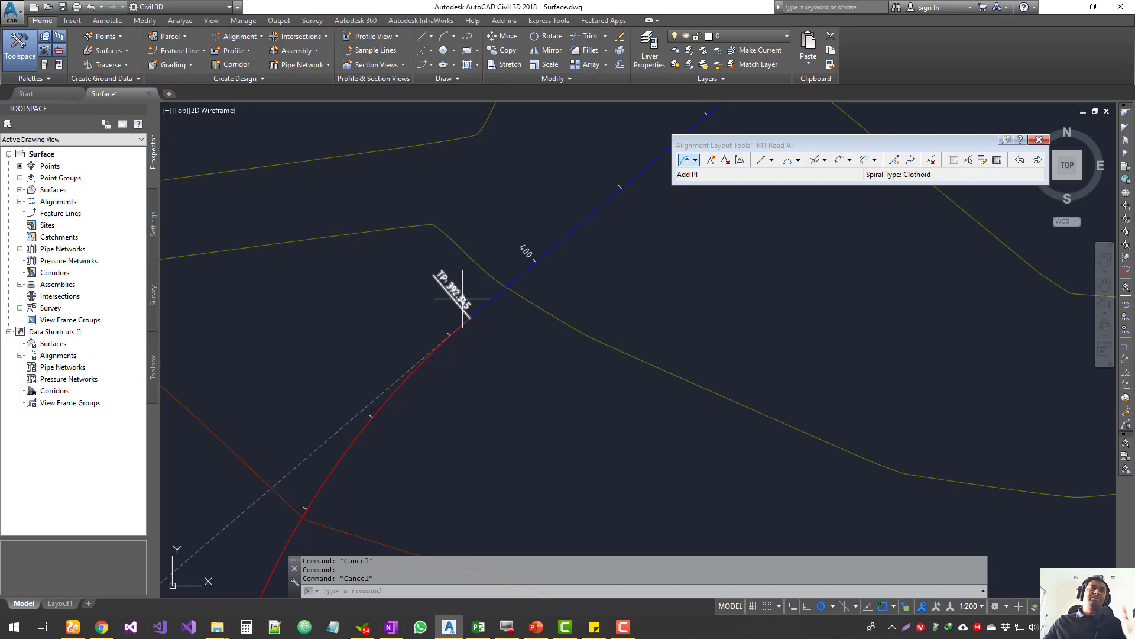
Zoom in on the tangent point and select the TP 392.345 geometry point label.
scroll(462, 299, down, 3)
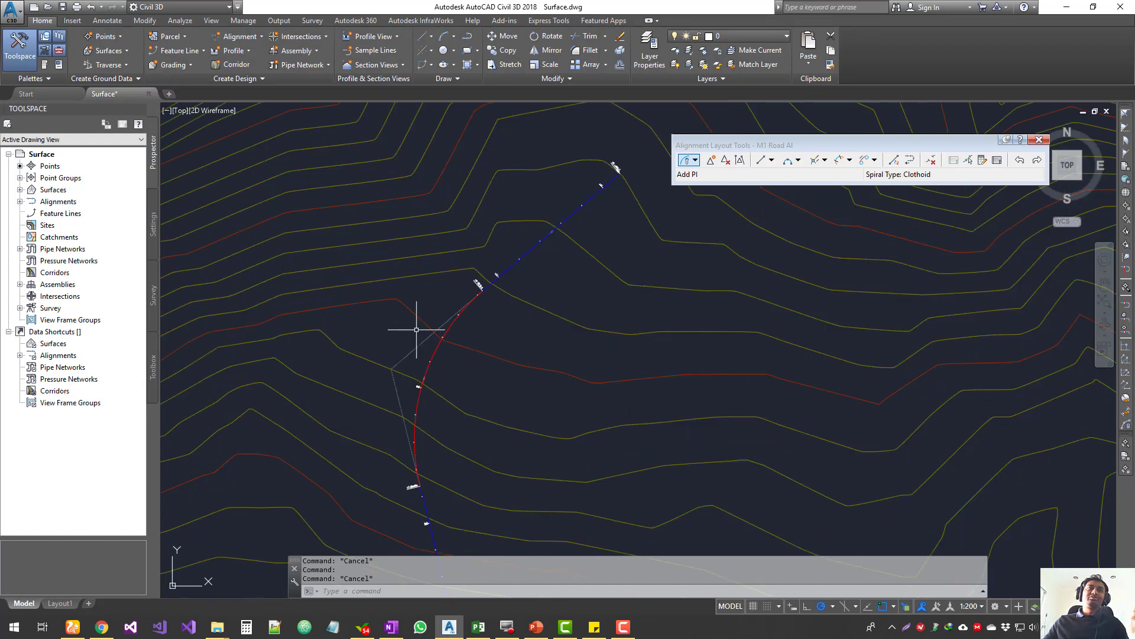
scroll(417, 330, up, 3)
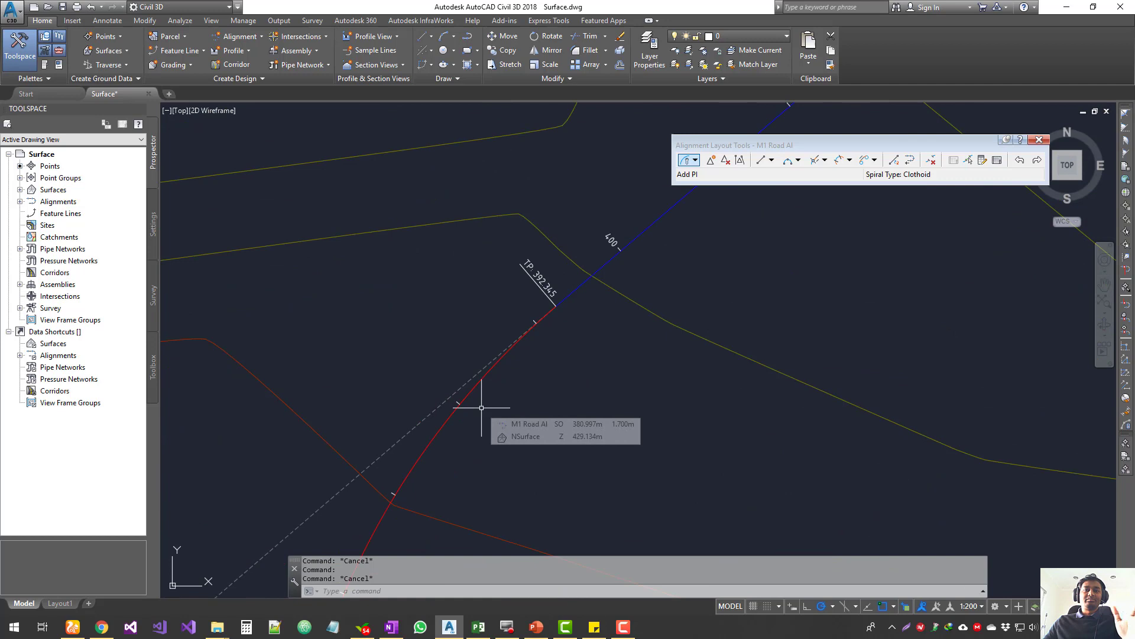
mouse_move(502, 373)
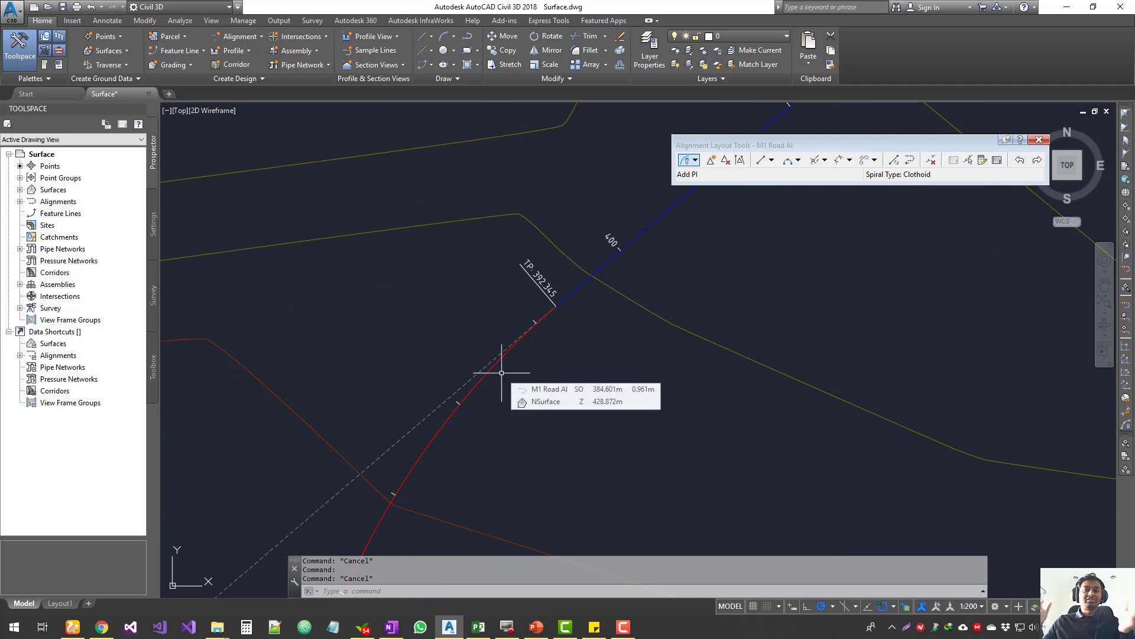
scroll(502, 372, down, 3)
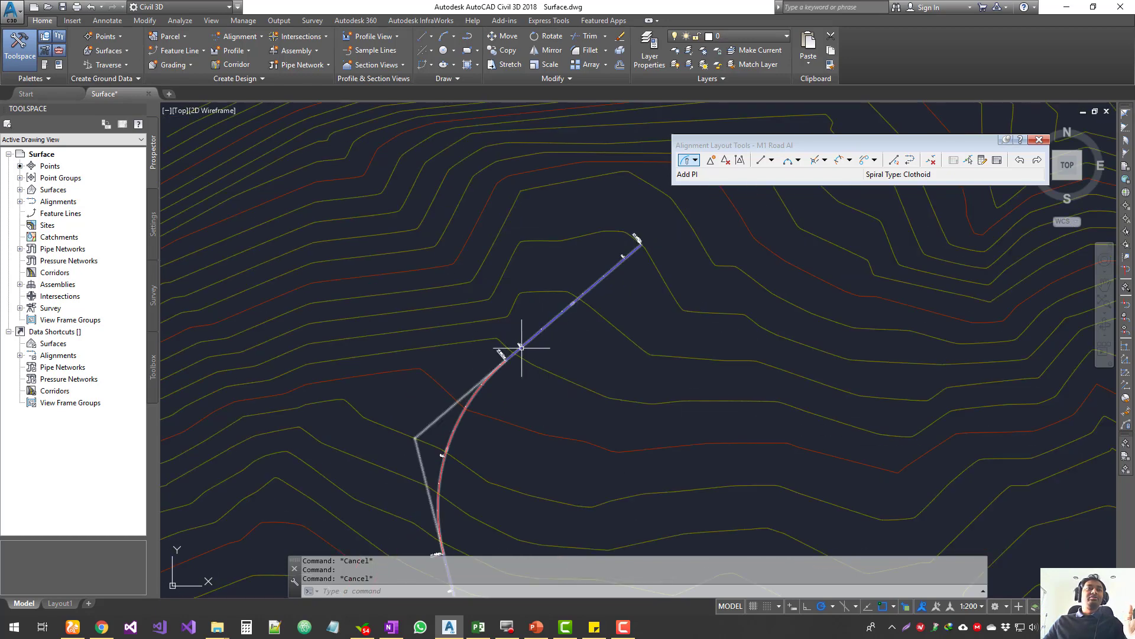
scroll(520, 340, up, 3)
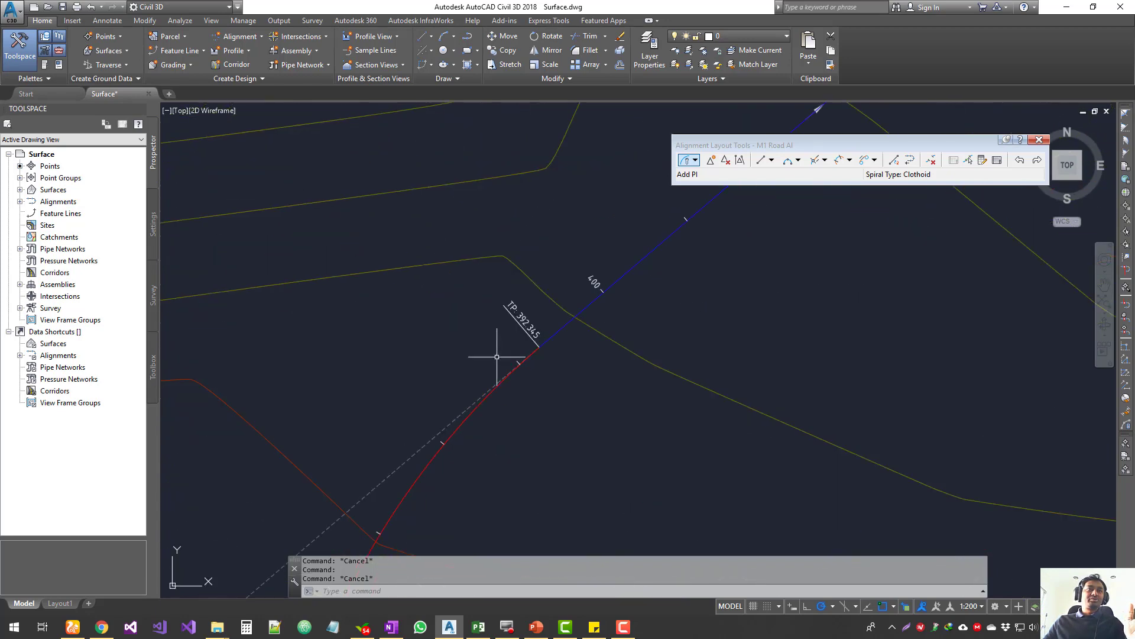
click(518, 322)
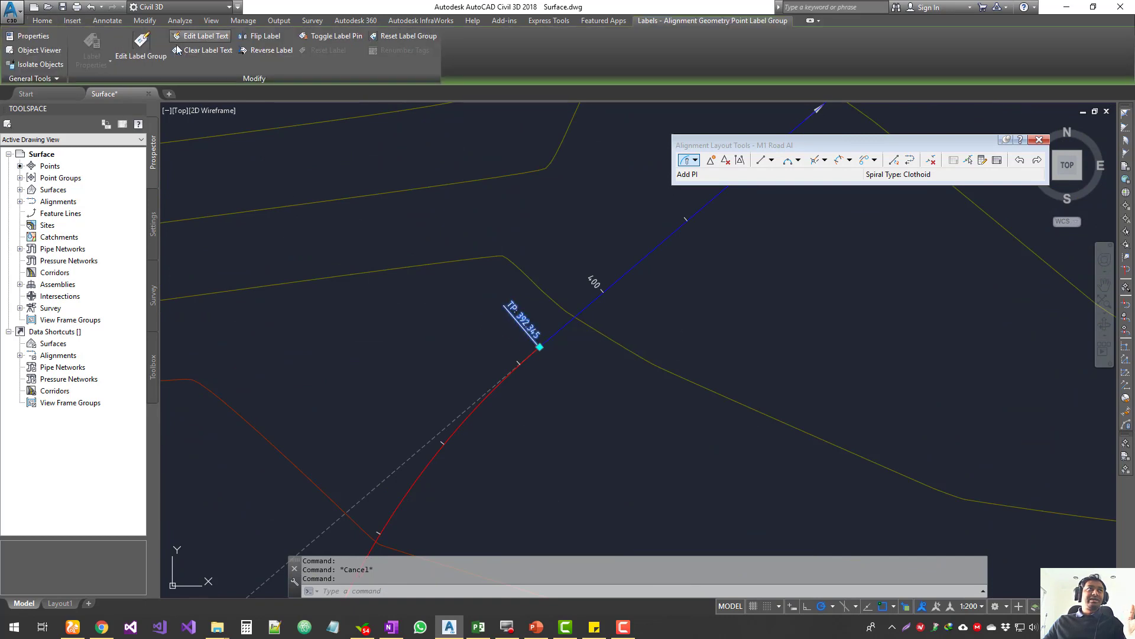
click(142, 47)
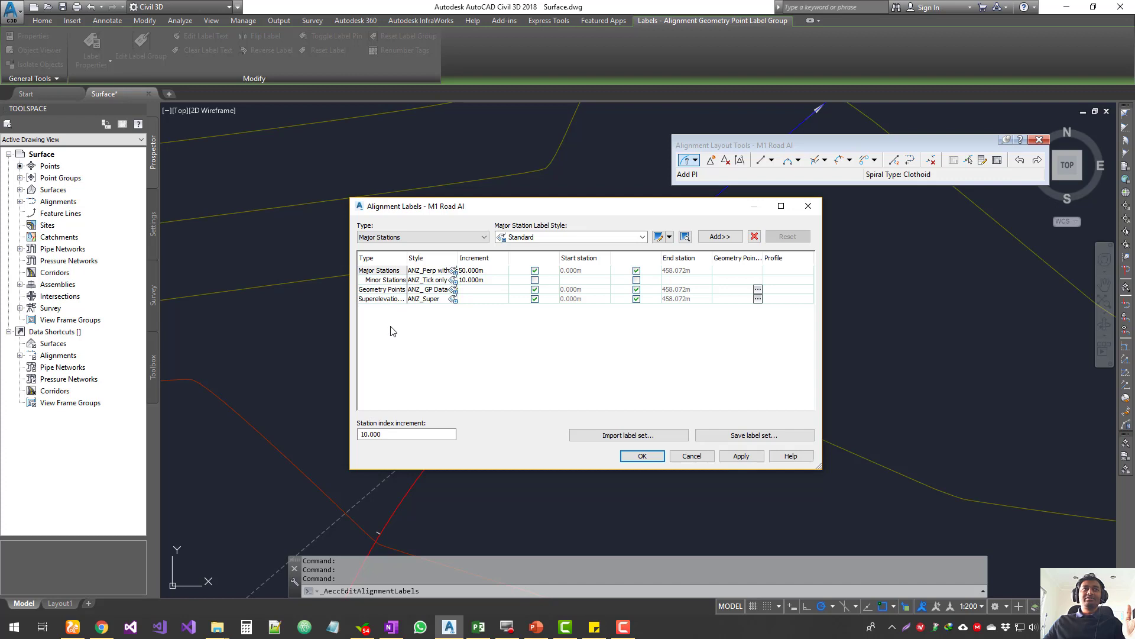
click(413, 242)
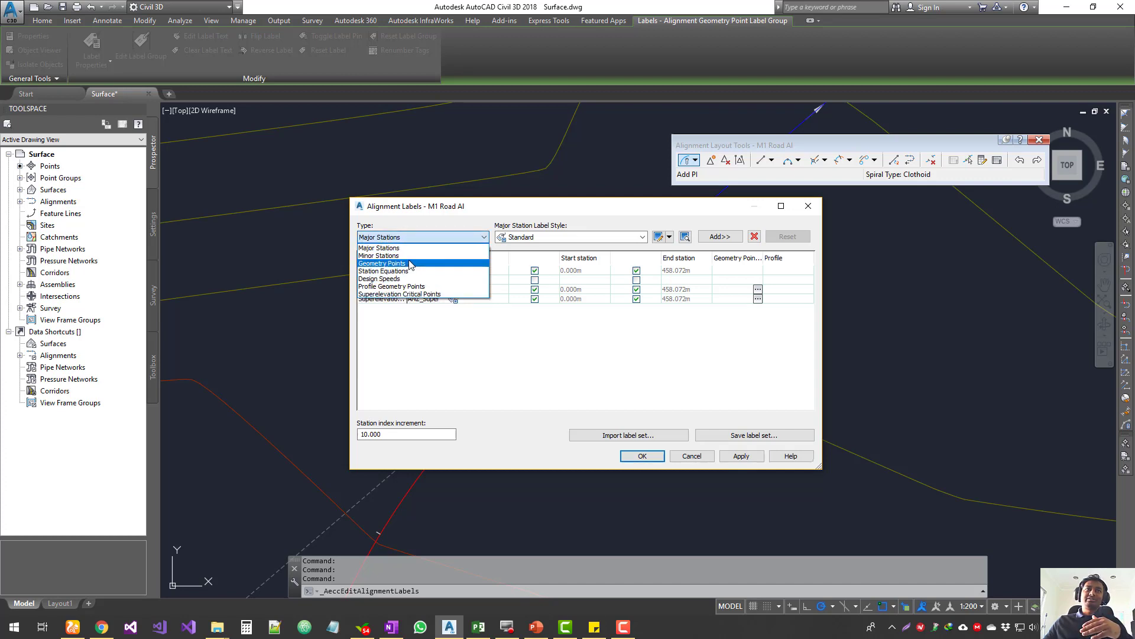
click(496, 365)
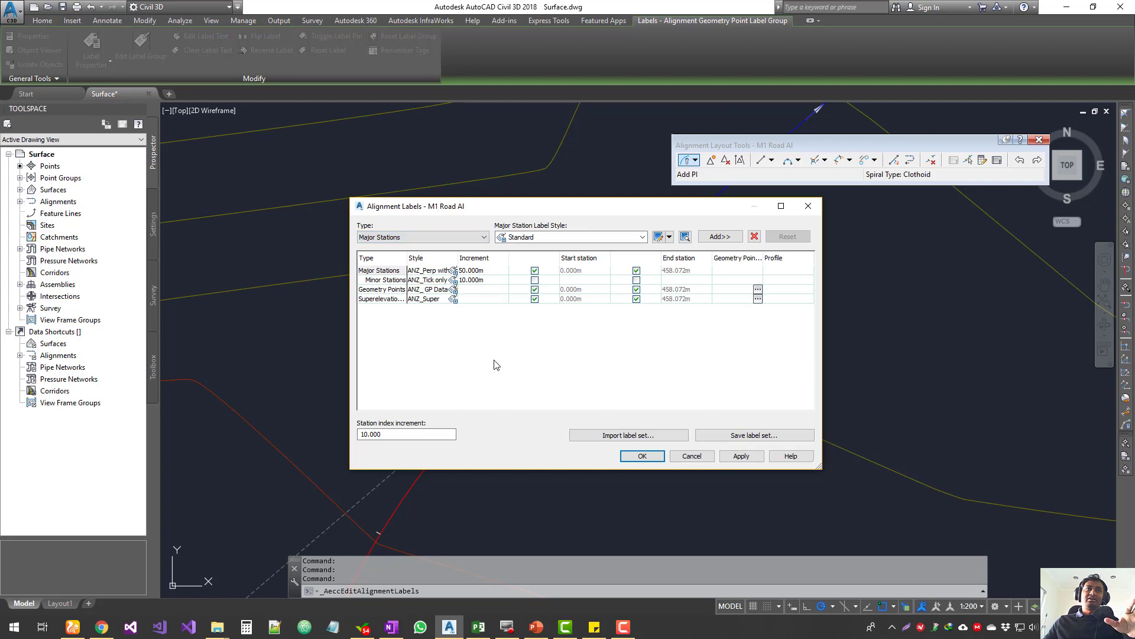
drag(573, 206, 1038, 294)
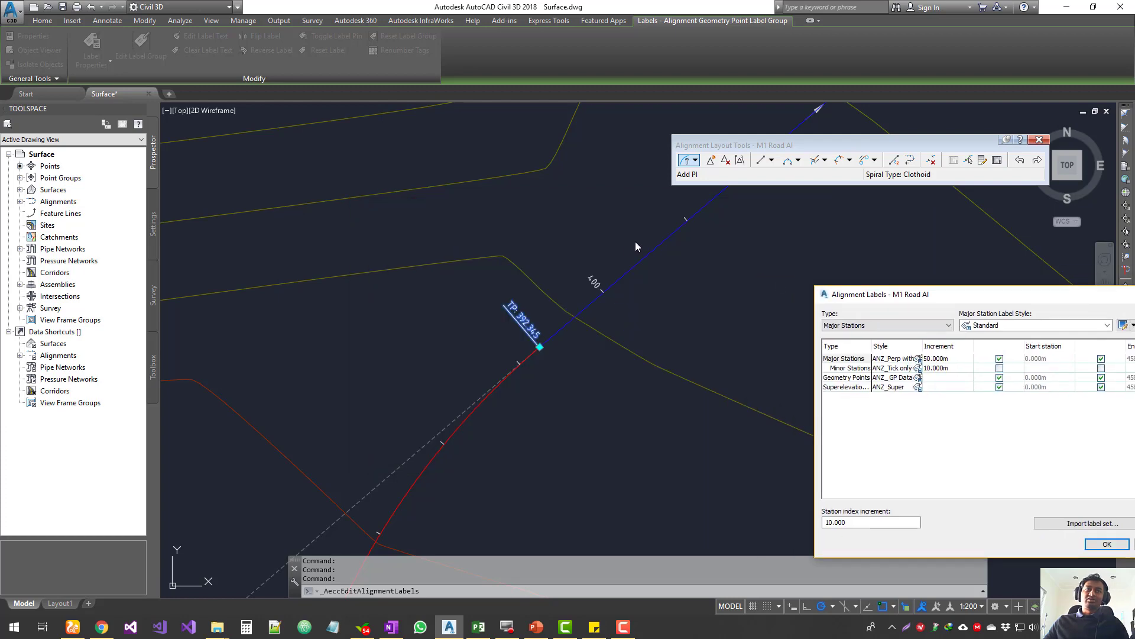
key(Return)
mouse_move(558, 324)
middle_down()
mouse_move(540, 355)
mouse_move(436, 388)
middle_up()
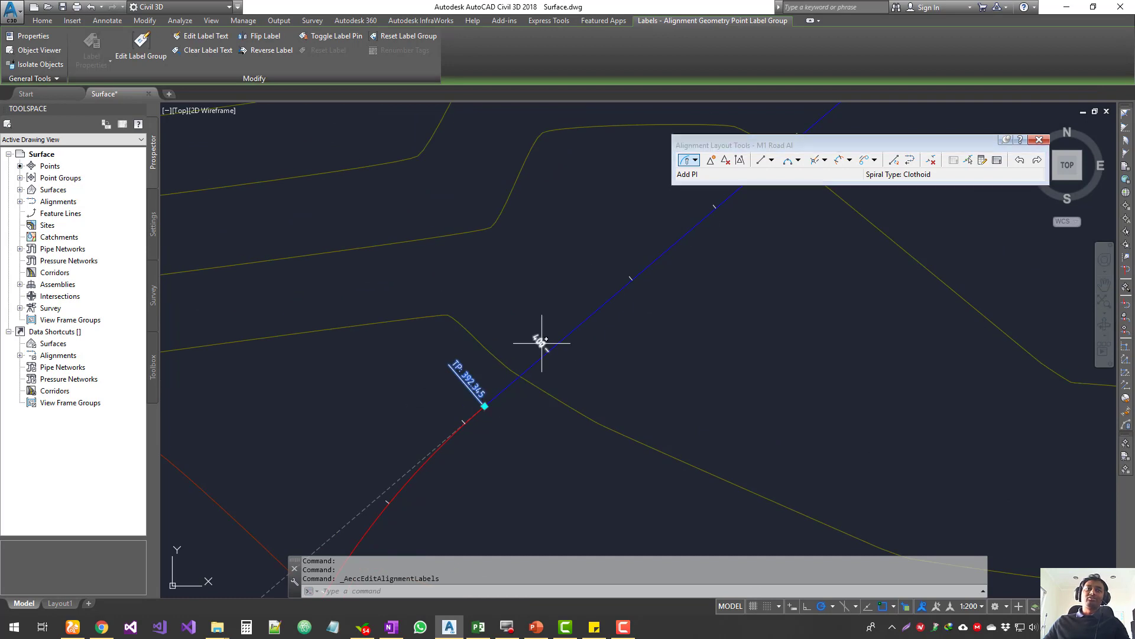
click(140, 49)
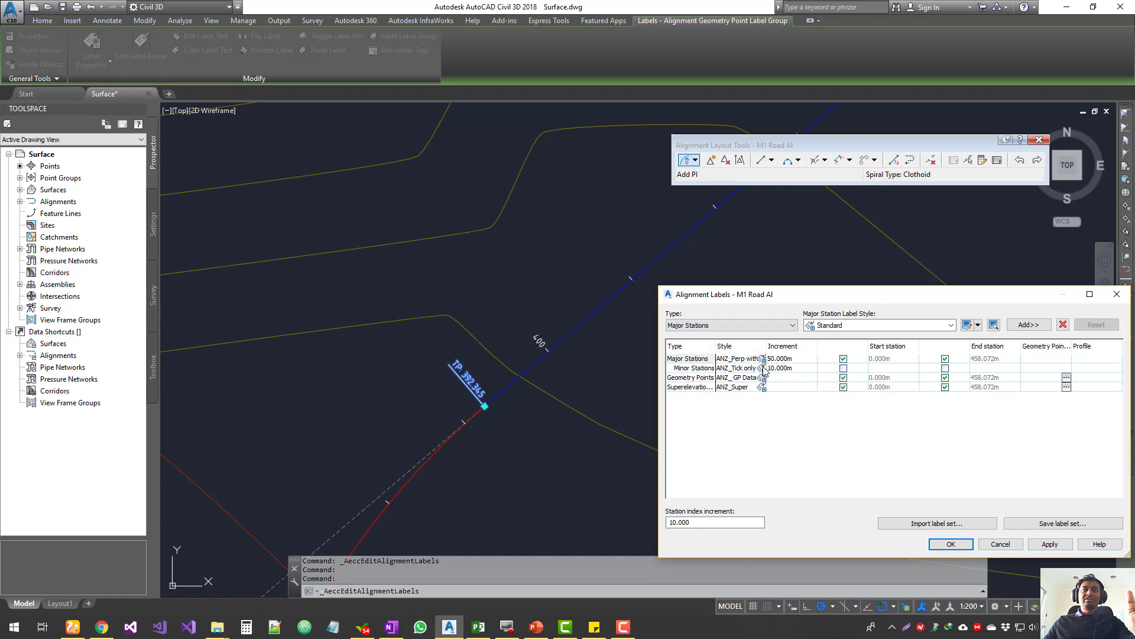
drag(814, 306, 447, 230)
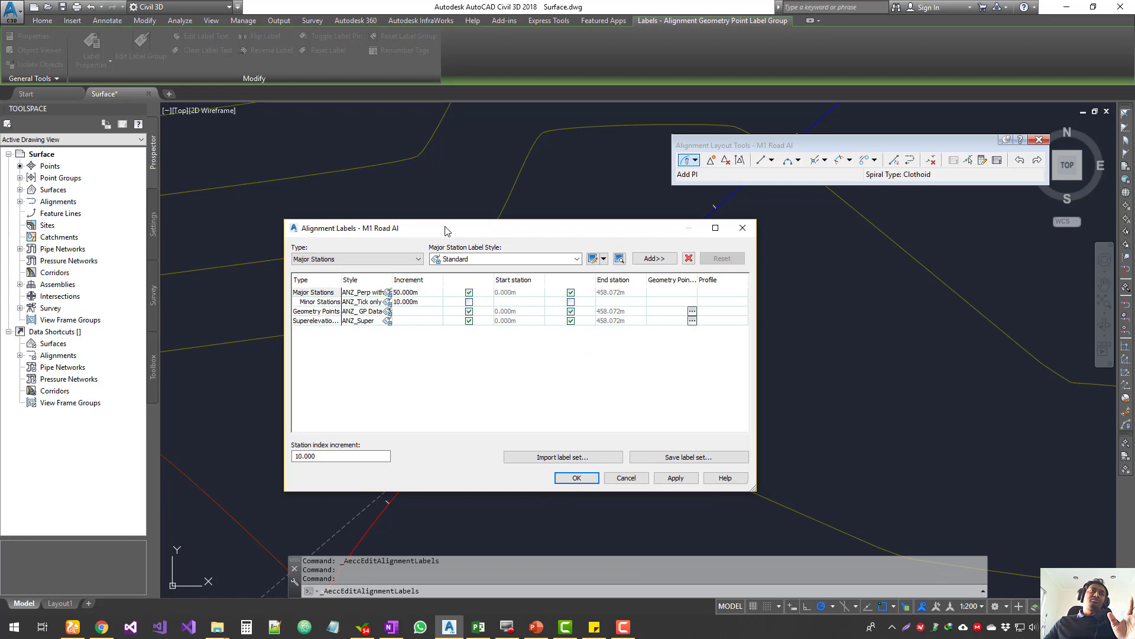
click(743, 229)
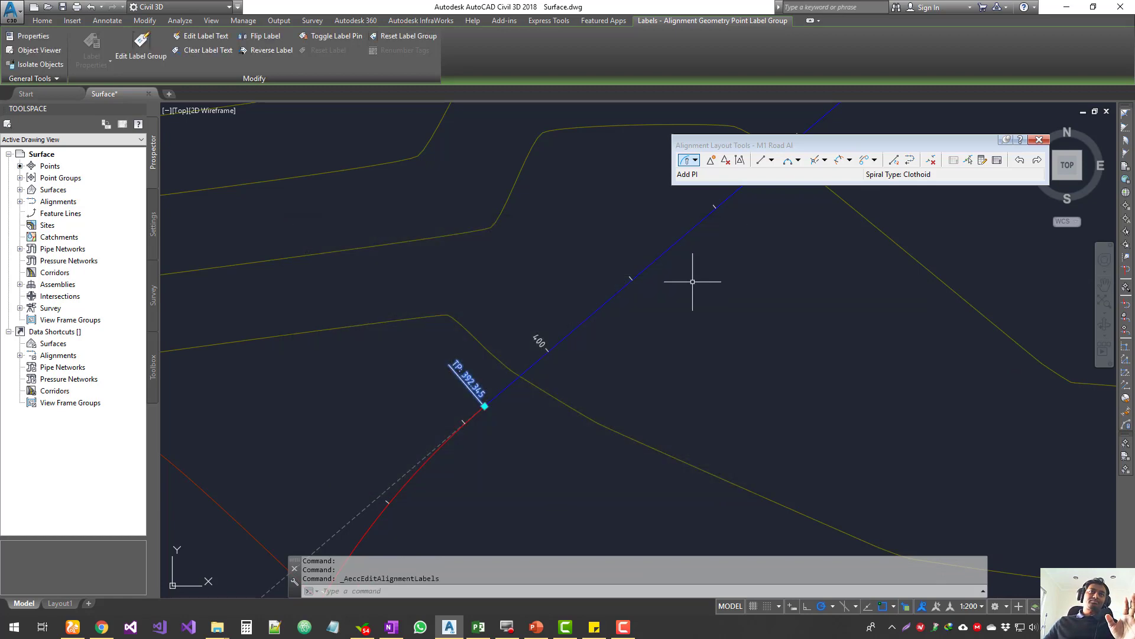
scroll(558, 402, down, 2)
key(Escape)
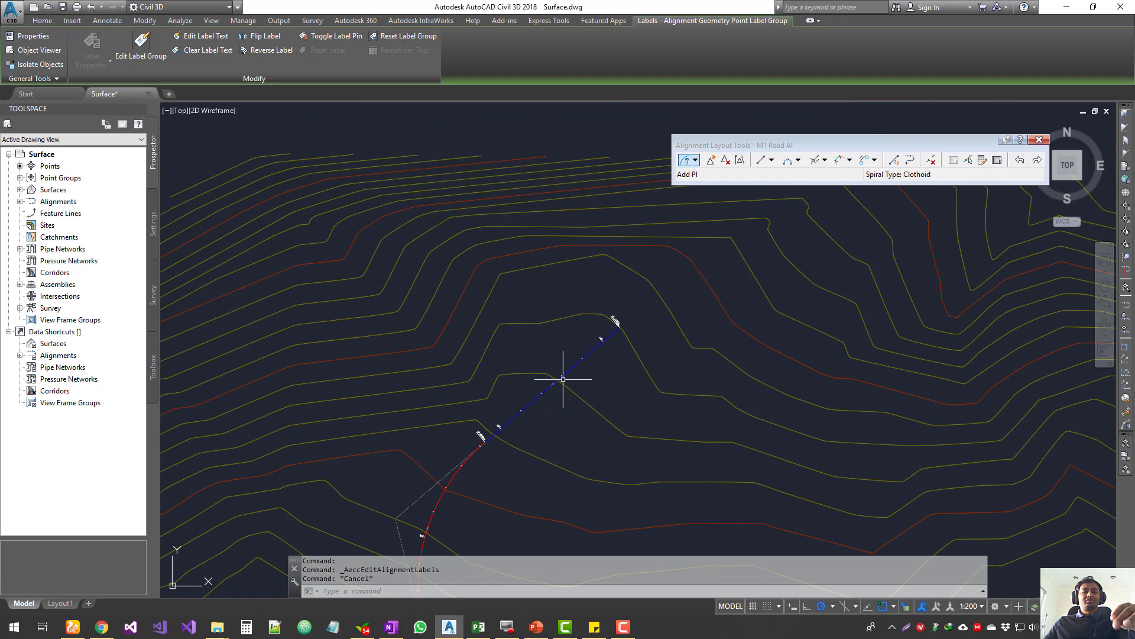
scroll(514, 432, up, 5)
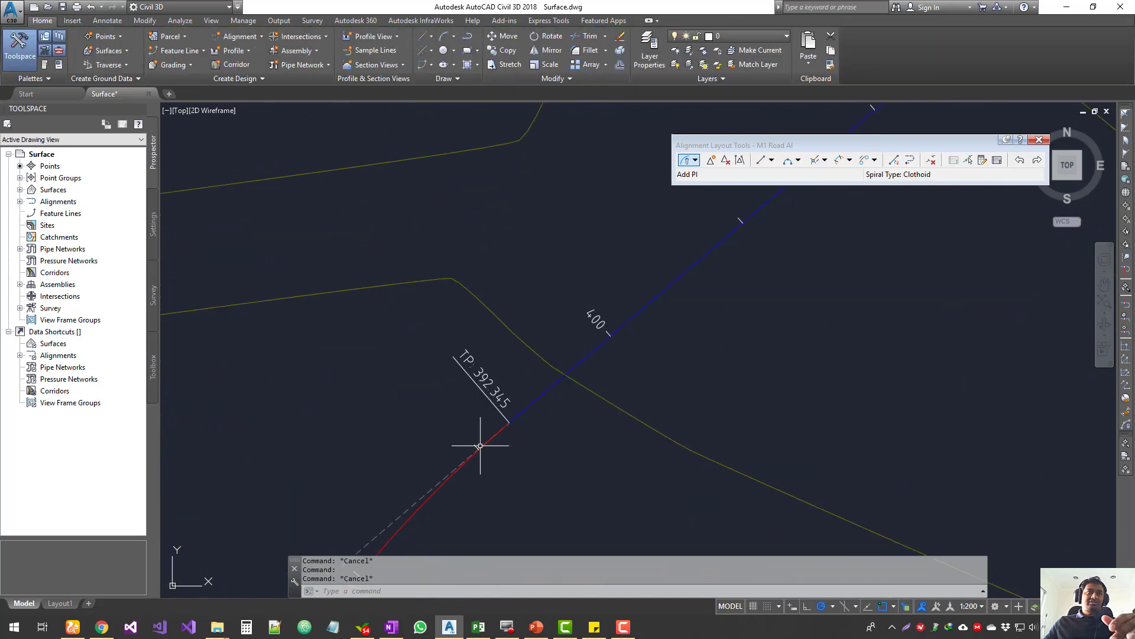
click(477, 388)
key(Escape)
scroll(477, 441, down, 3)
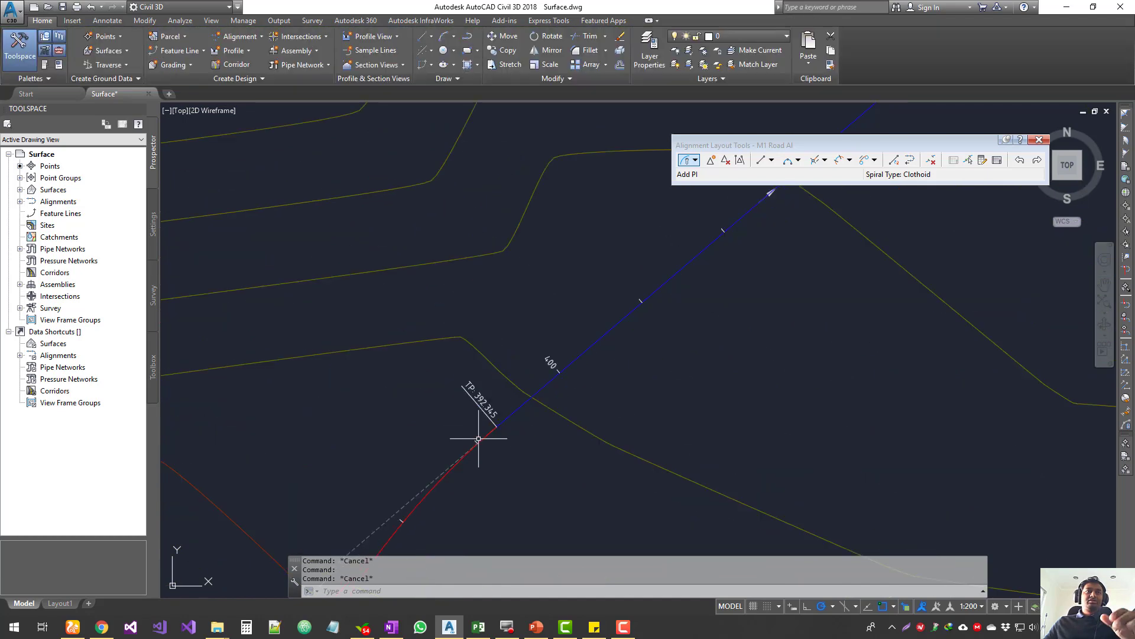
middle_drag(615, 341, 553, 406)
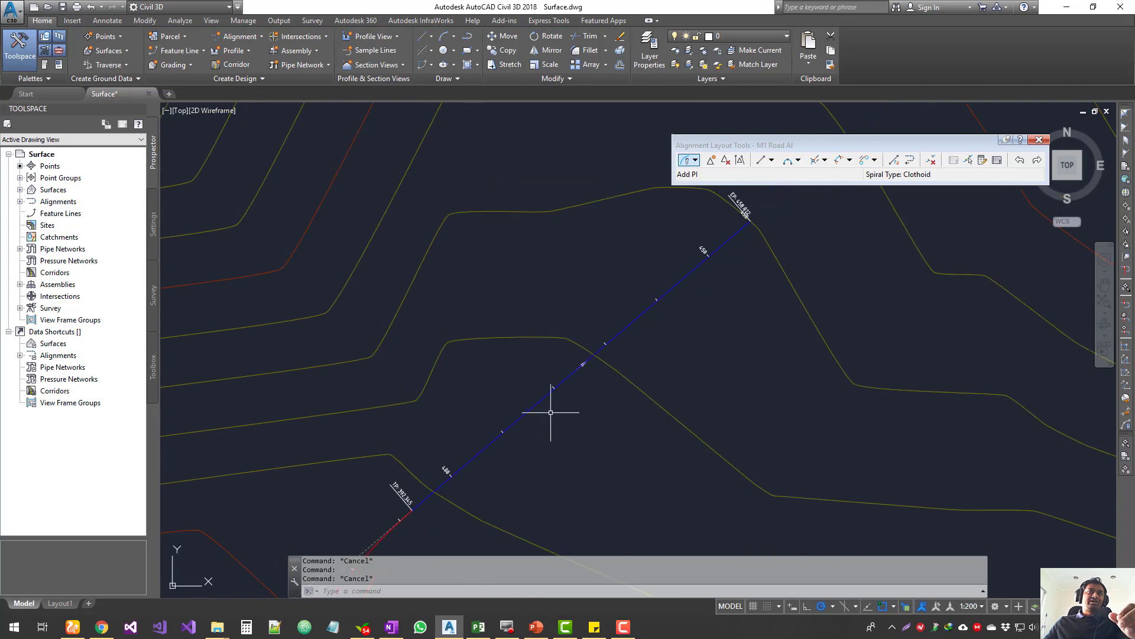
Stretch M1 Road Al's end point to a new spot and move the tangent up-left.
click(623, 329)
click(751, 221)
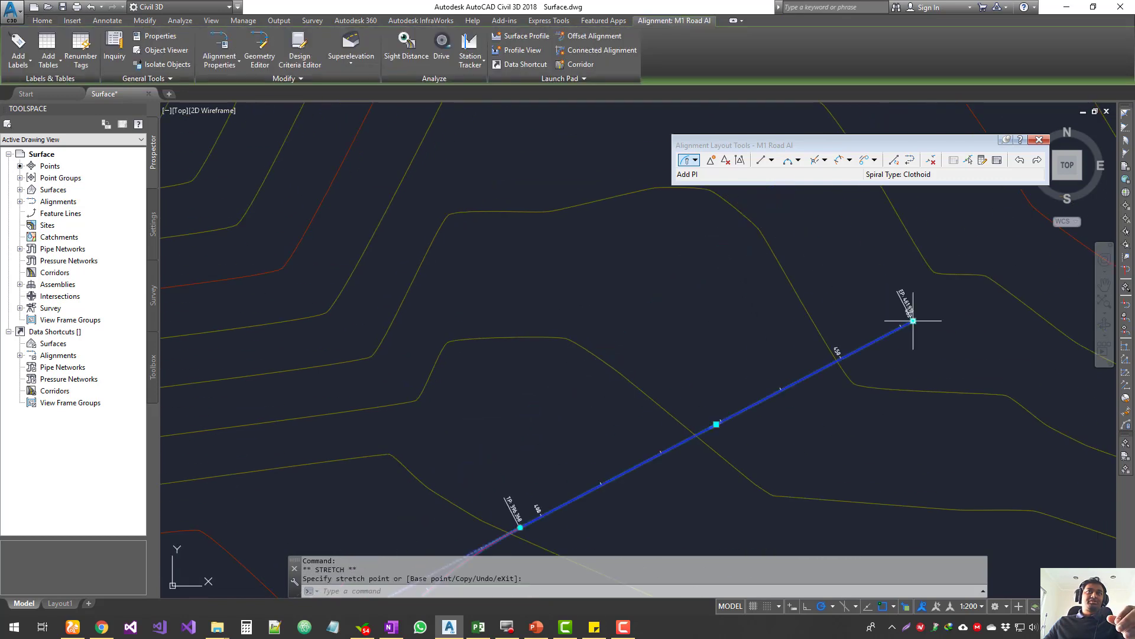
click(913, 320)
click(716, 424)
click(658, 323)
middle_drag(654, 437, 593, 463)
mouse_move(373, 532)
middle_down()
mouse_move(573, 380)
mouse_move(567, 357)
mouse_move(640, 246)
middle_up()
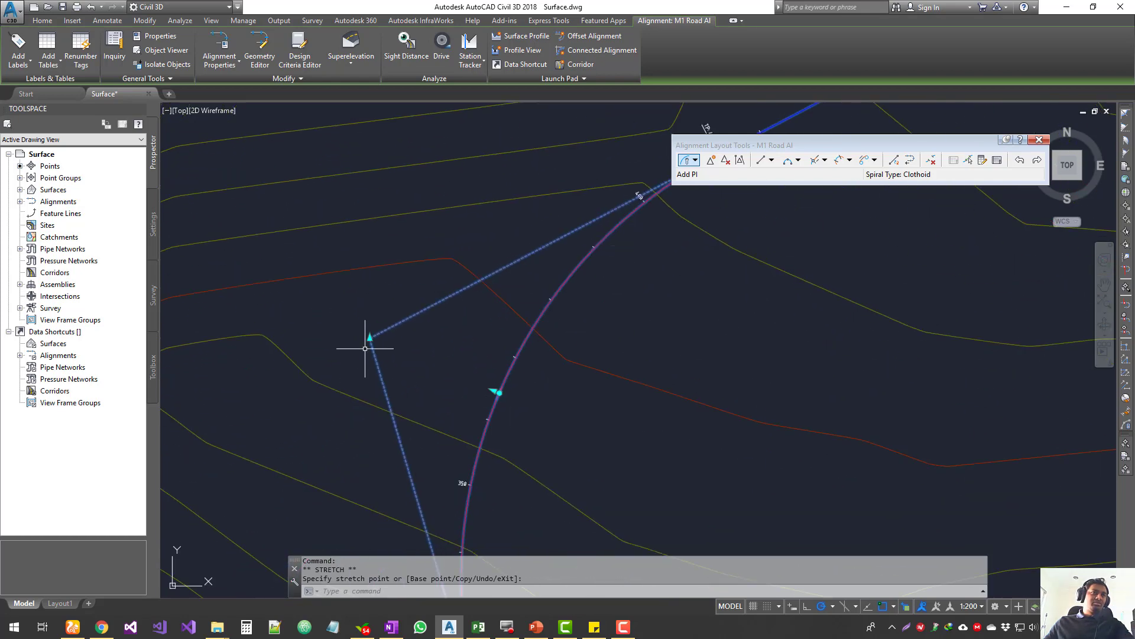
Grip-edit the alignment curve so it passes through a new point.
click(498, 392)
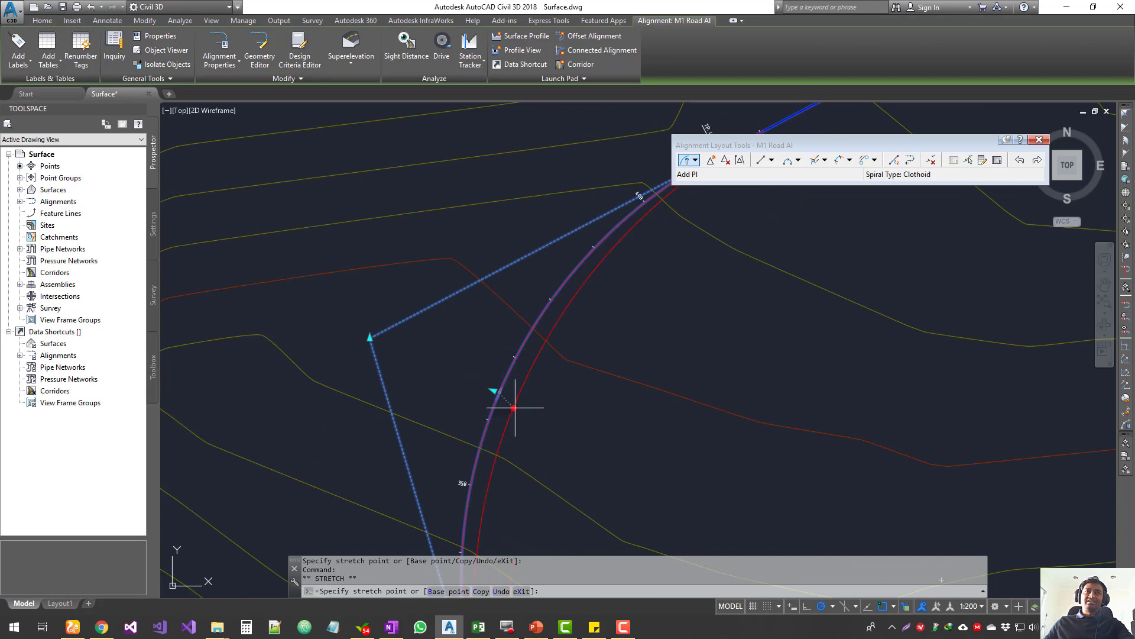
click(532, 406)
click(531, 408)
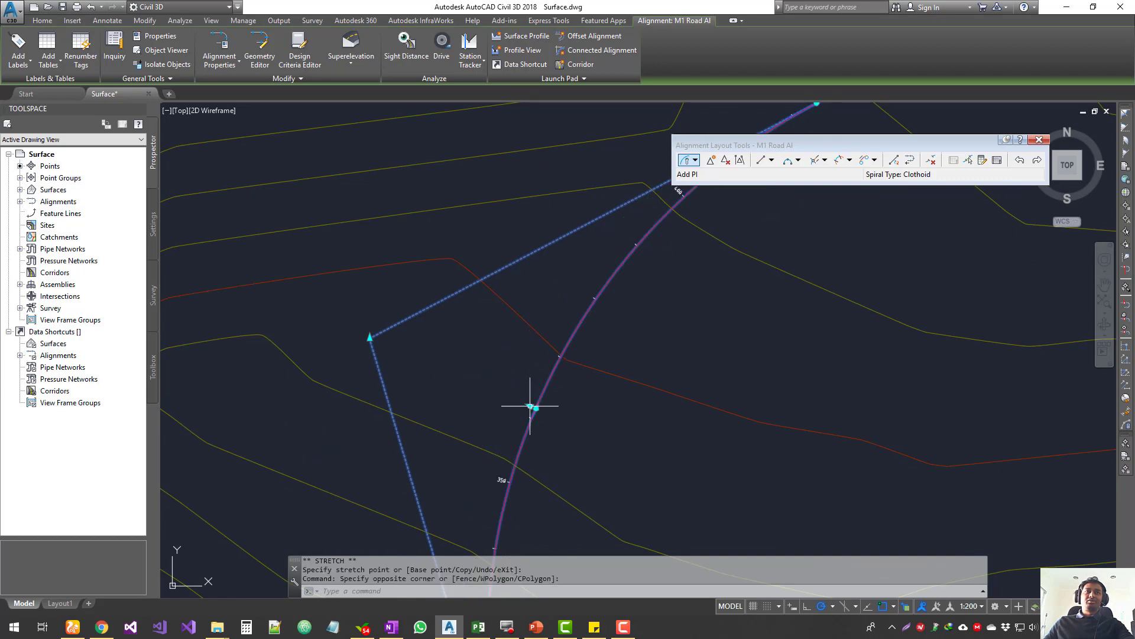
click(533, 407)
click(532, 405)
click(533, 406)
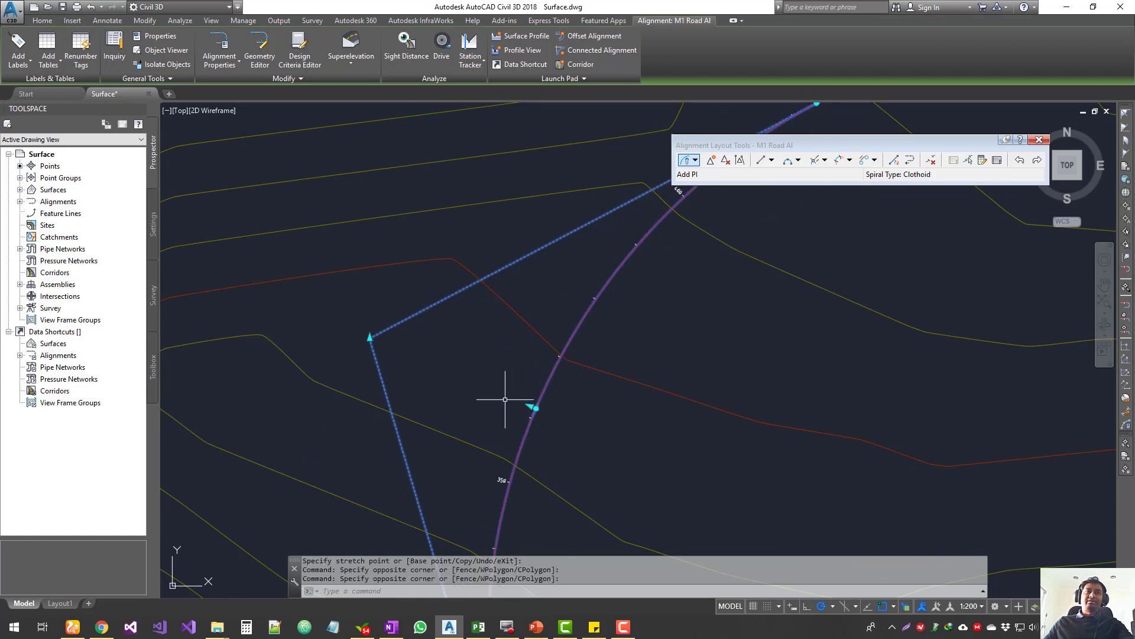
click(534, 407)
click(495, 396)
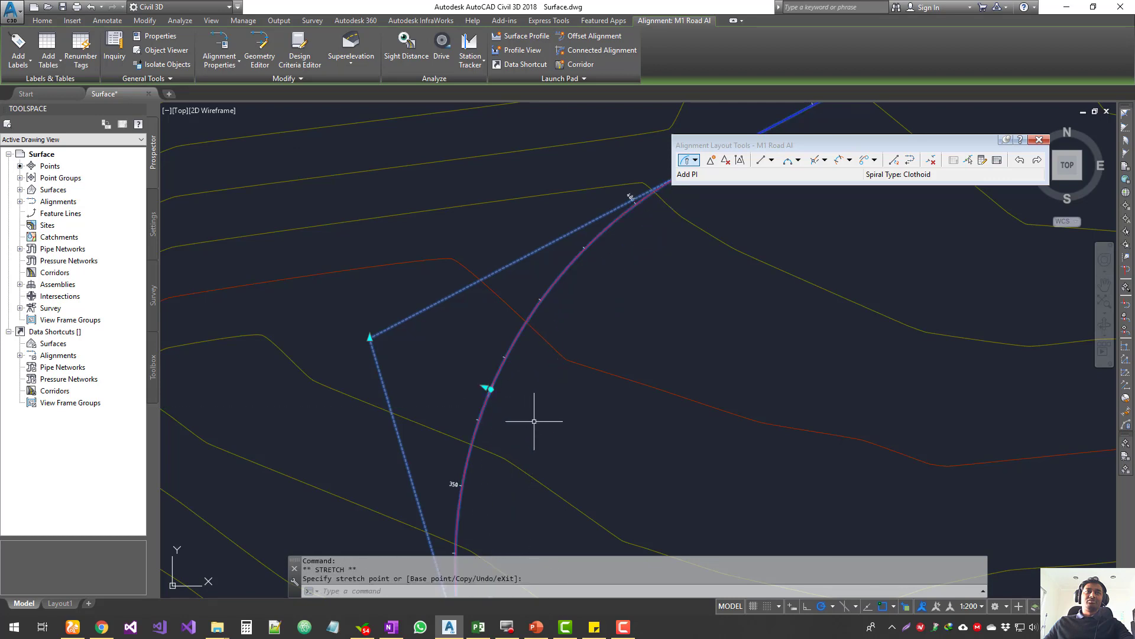
Move the alignment's PI upward so the tangents and curve recompute, then pan across the surface.
click(369, 338)
click(379, 258)
mouse_move(379, 257)
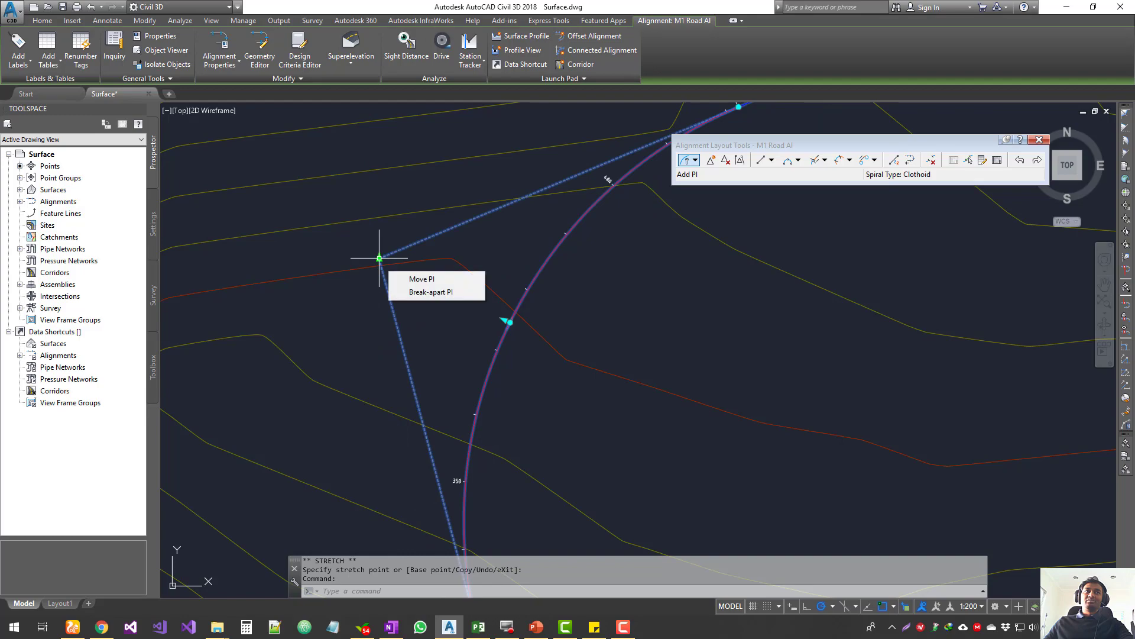
scroll(368, 350, down, 5)
middle_drag(444, 420, 517, 244)
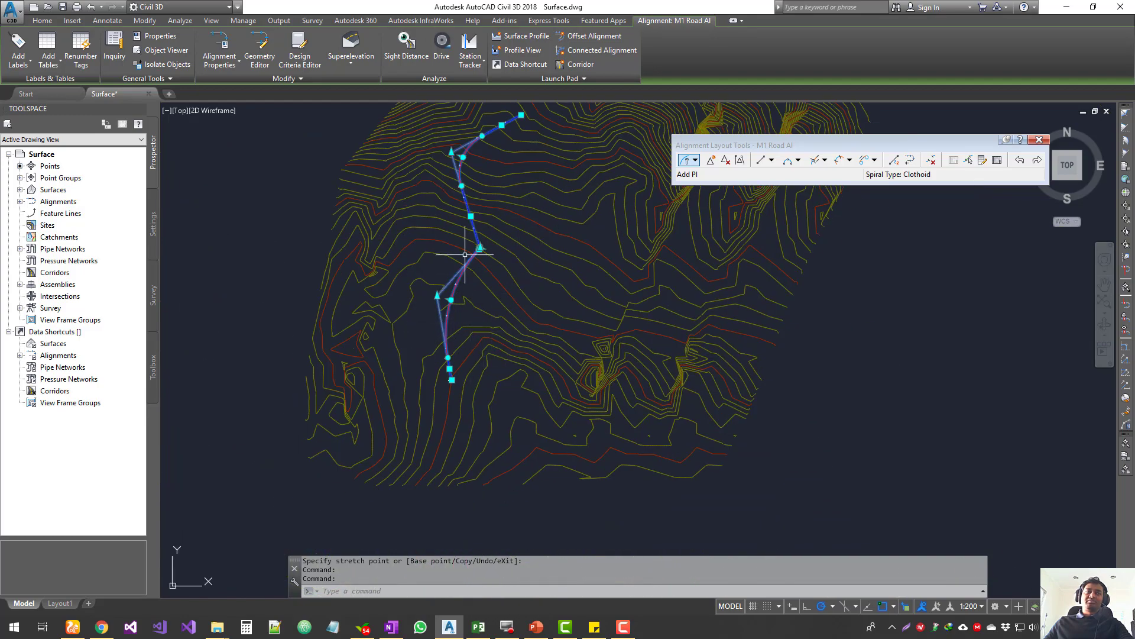
scroll(464, 254, up, 8)
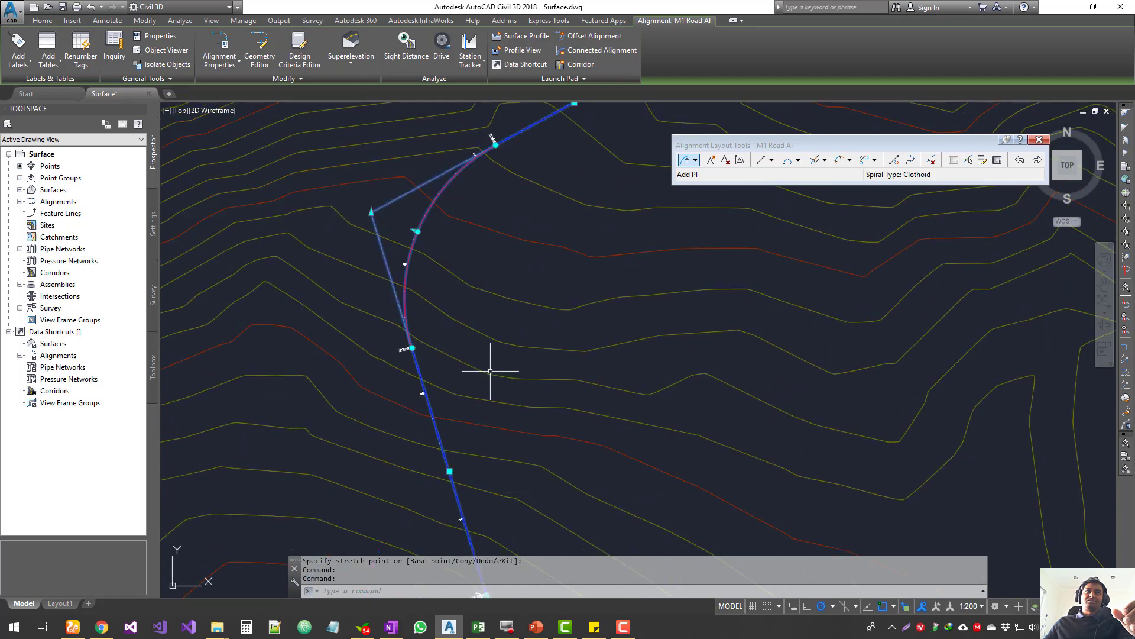
Select the TP: 408.446 label and drag it away from the alignment.
key(Escape)
scroll(507, 177, up, 10)
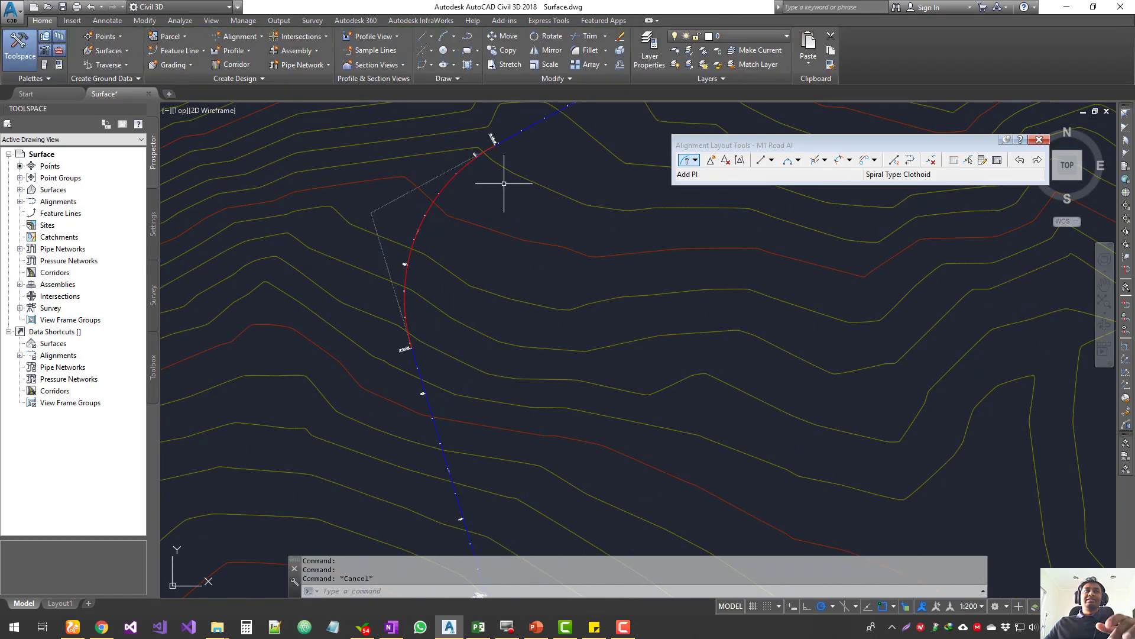
click(414, 176)
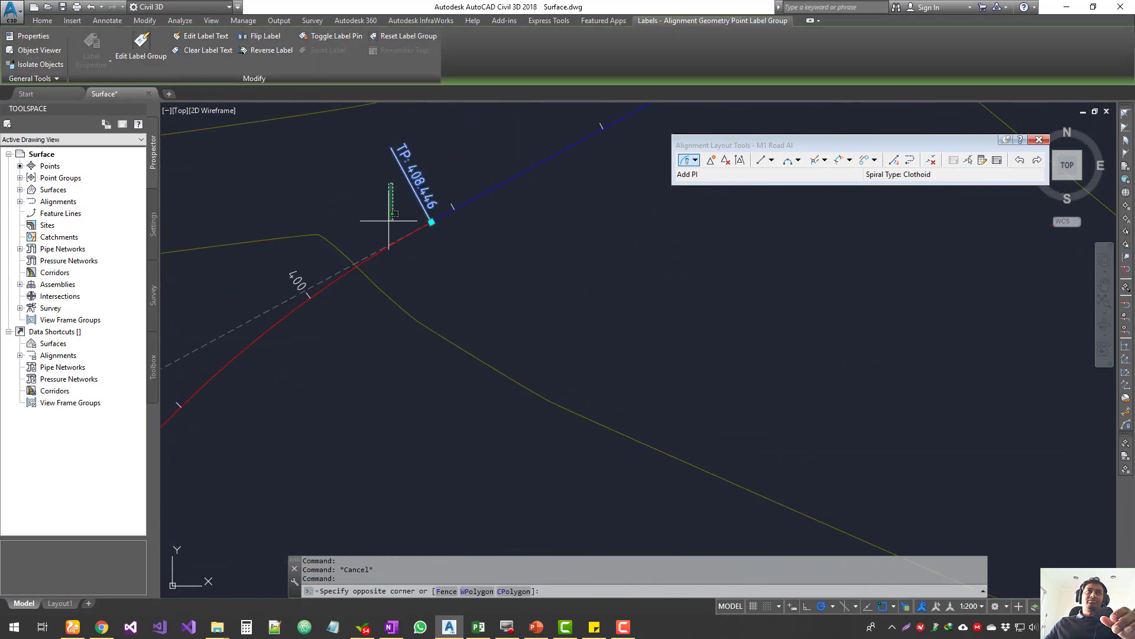
click(353, 178)
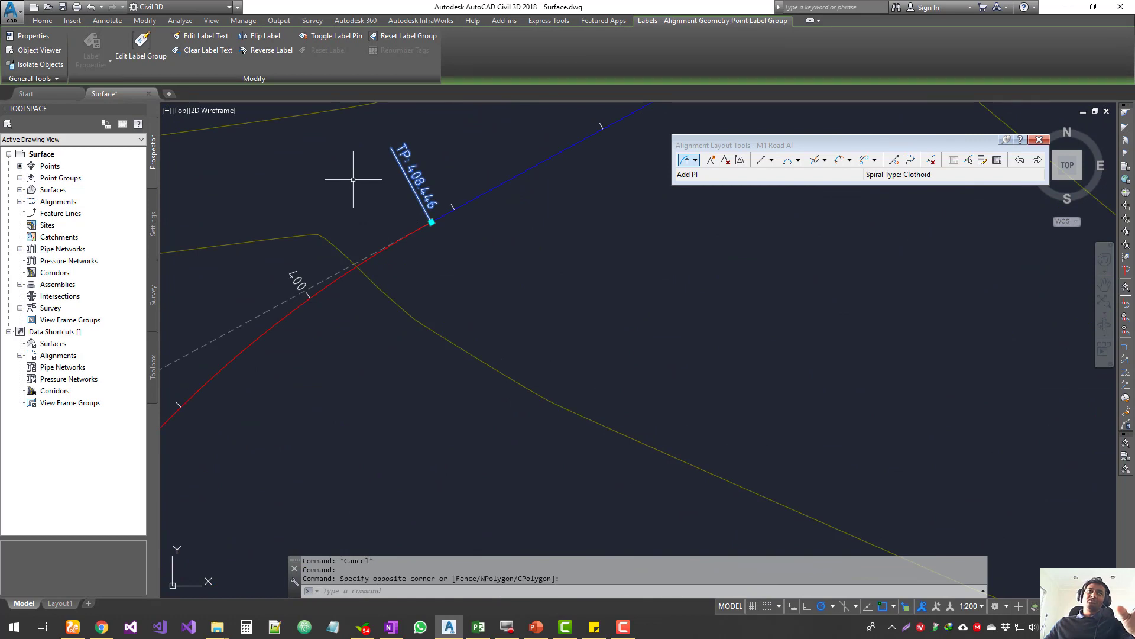
middle_drag(543, 271, 637, 400)
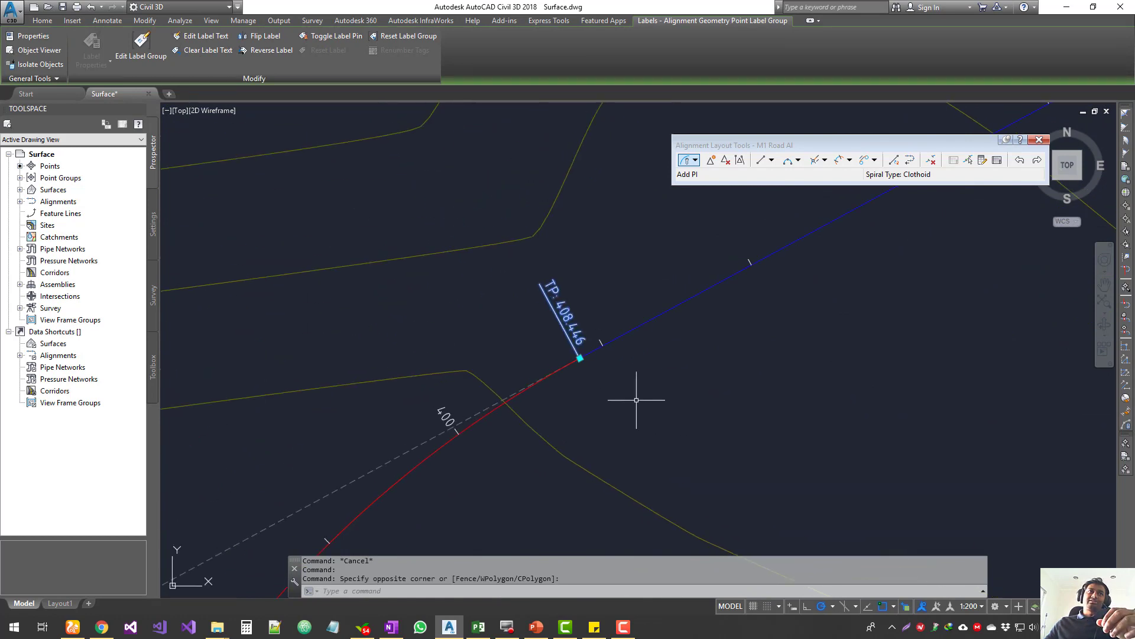
click(580, 358)
click(580, 357)
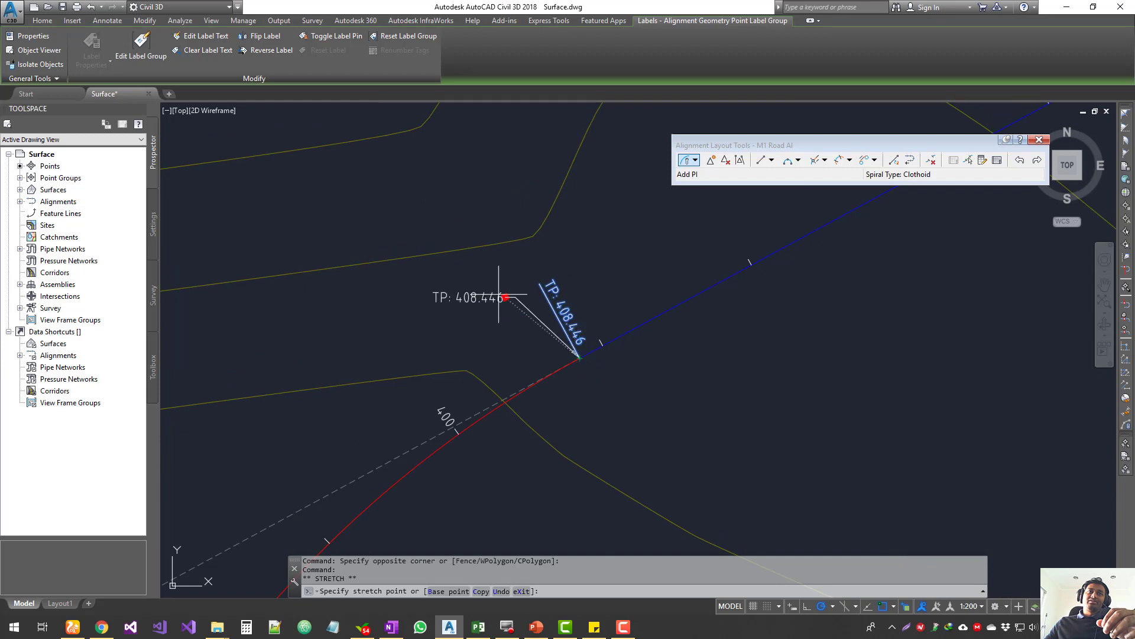
click(413, 288)
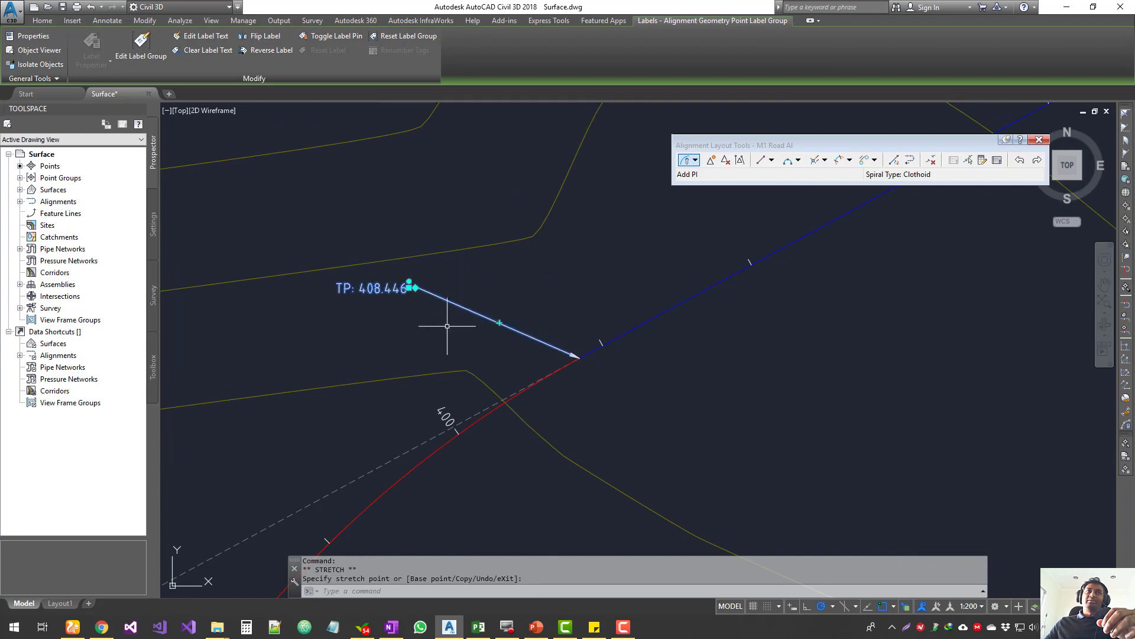
Place the label further left and lower and add a bend point to its leader.
click(412, 288)
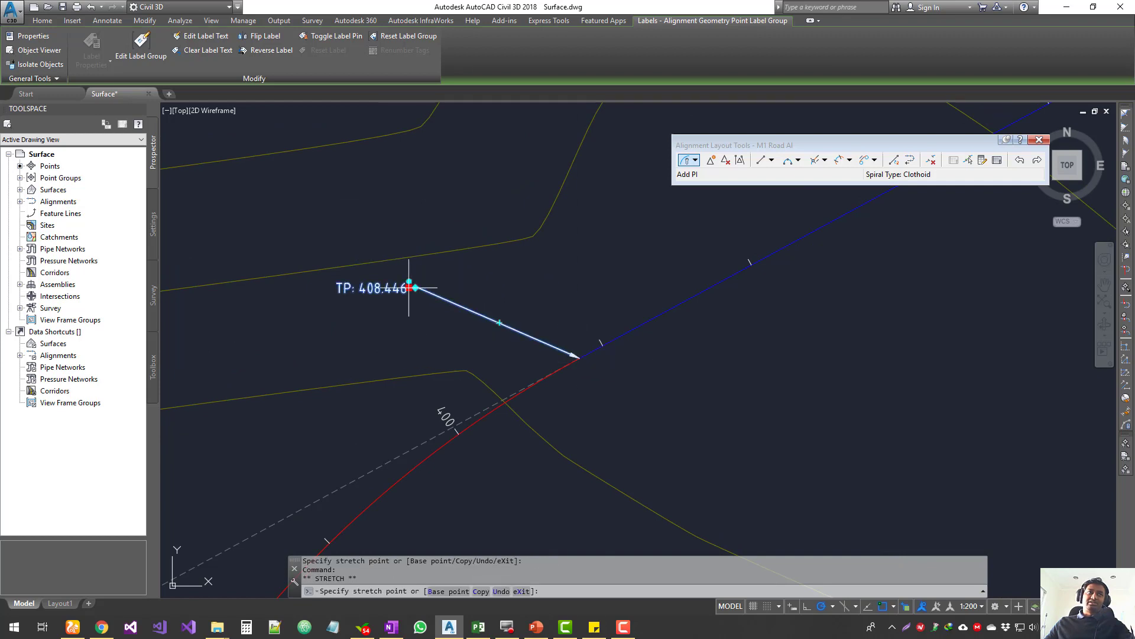
click(309, 324)
click(449, 342)
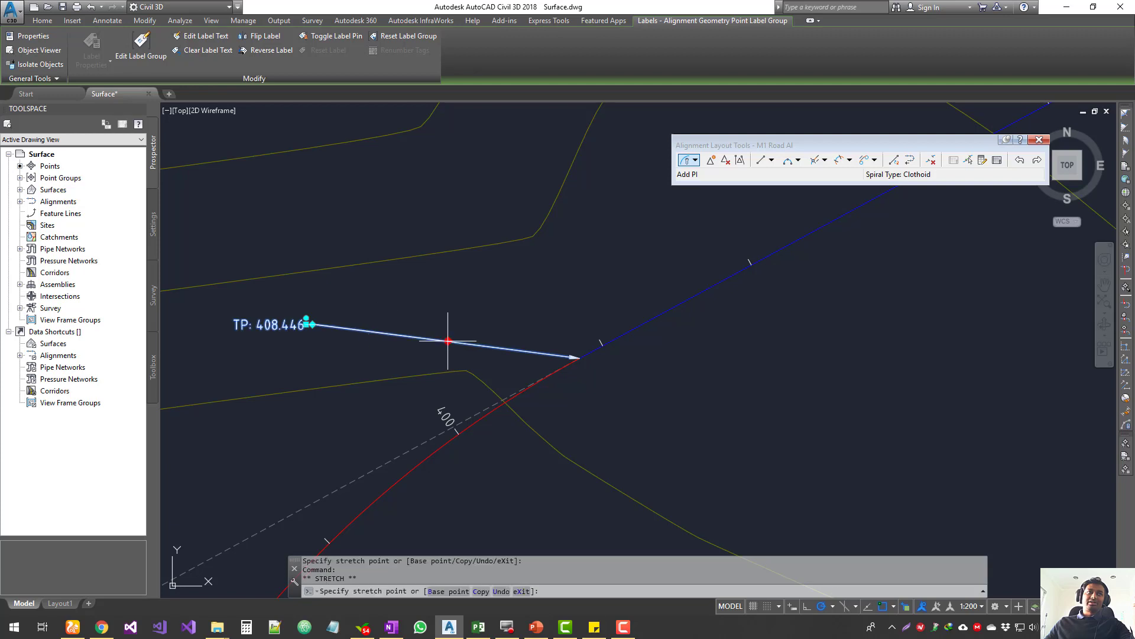
click(454, 299)
click(454, 294)
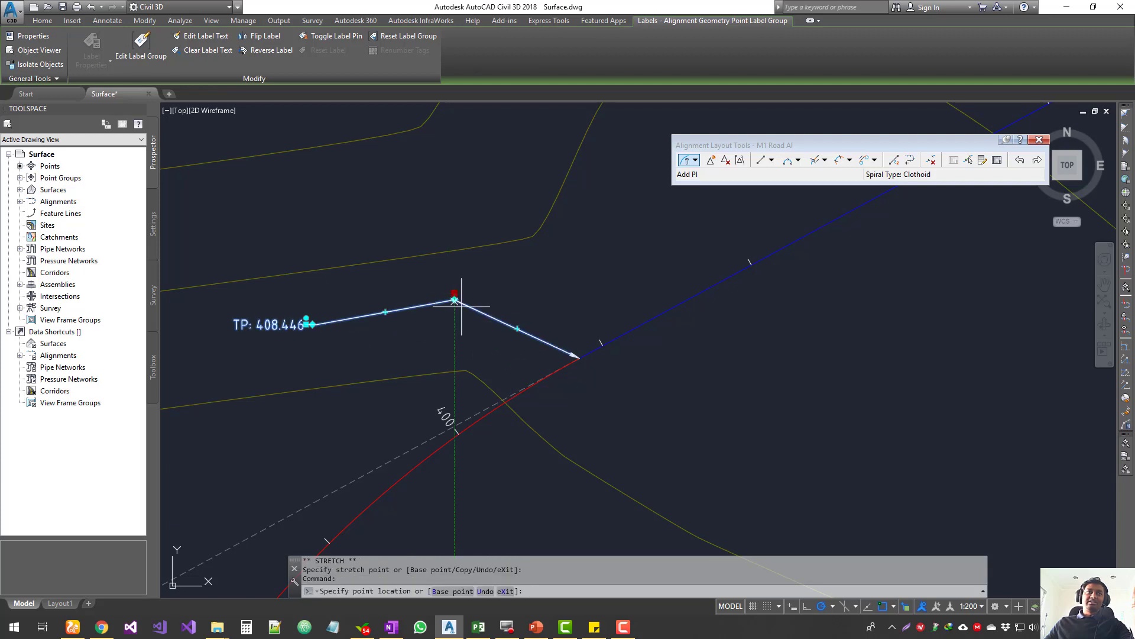
key(Escape)
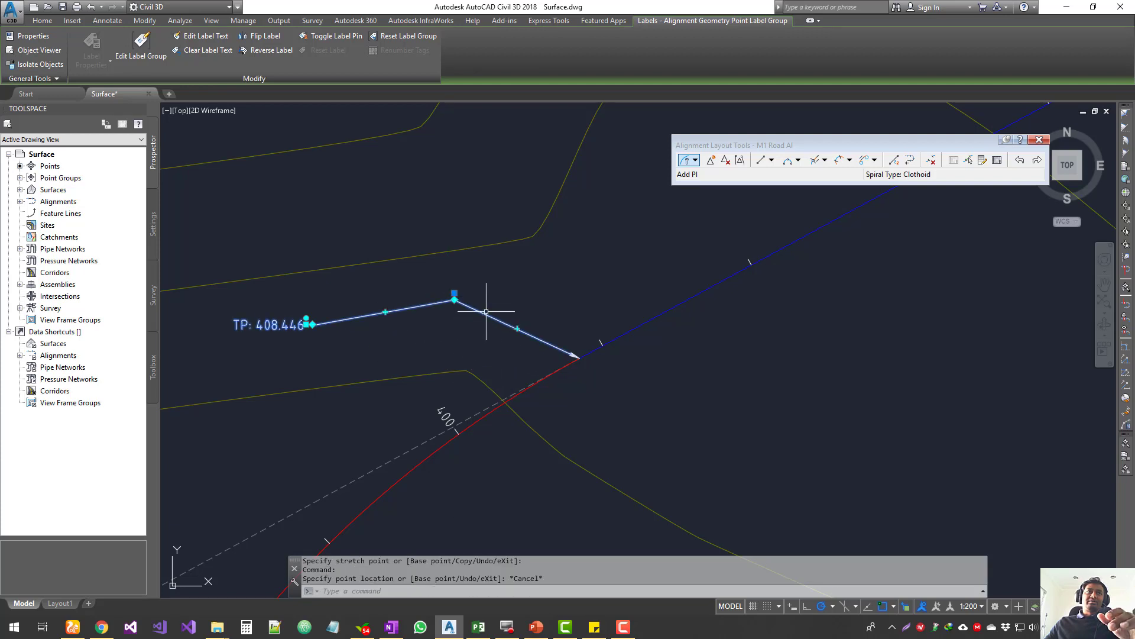
Open the shortcut menus on the label and alignment, then clear the selection.
right_click(484, 313)
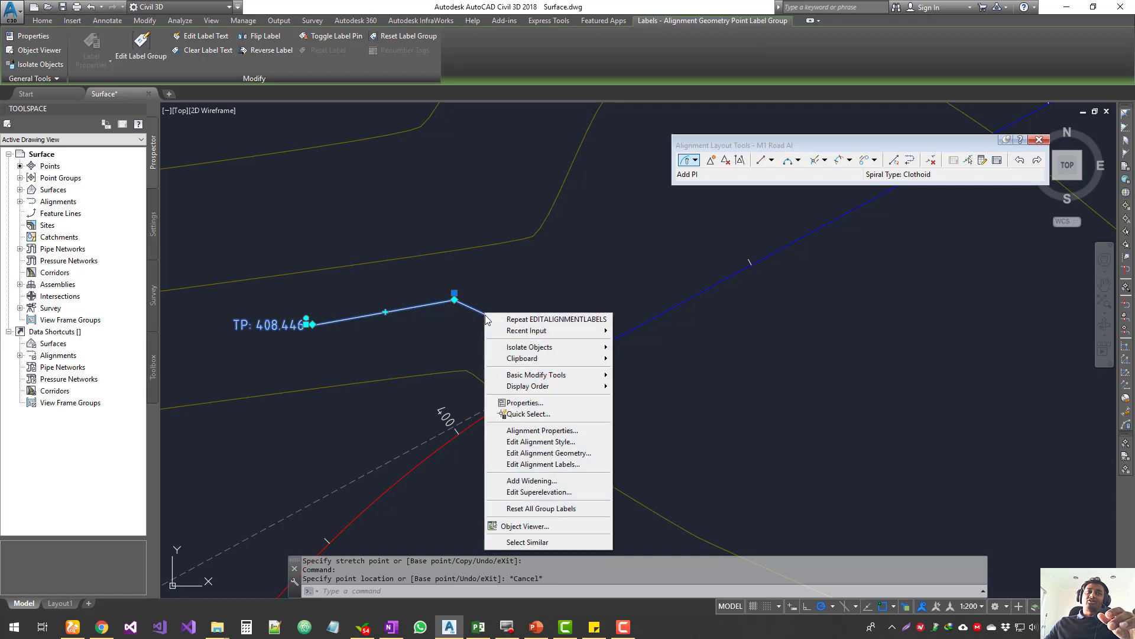
key(Escape)
key(Escape)
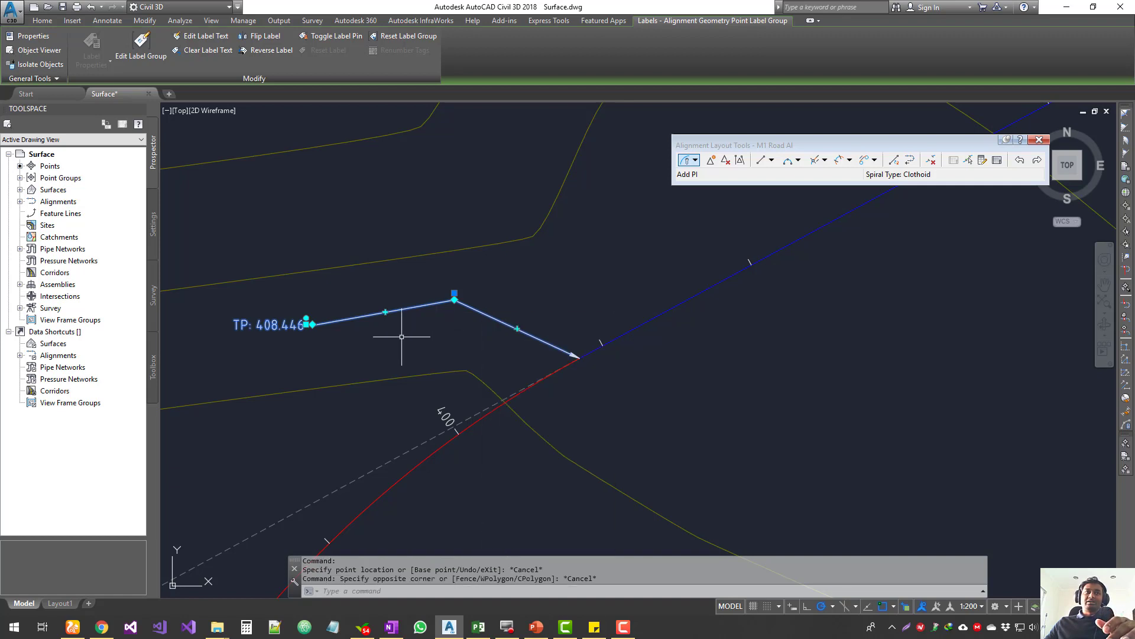
click(353, 284)
right_click(360, 303)
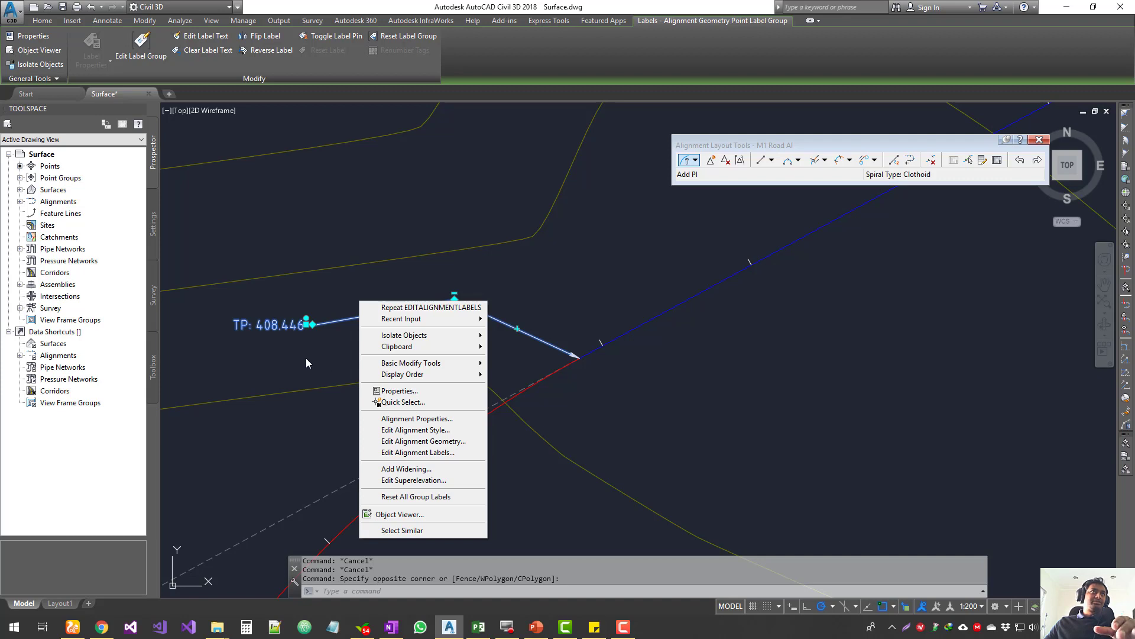
click(300, 375)
click(233, 355)
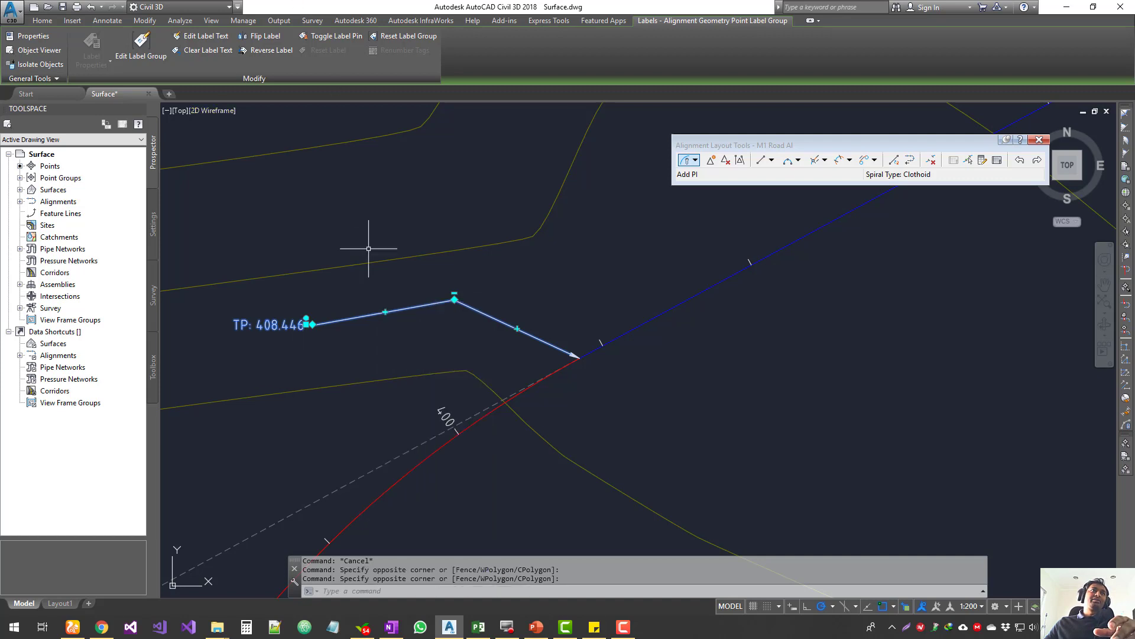
key(Escape)
key(Escape)
Reselect the TP: 408.446 label and pin it with Toggle Label Pin.
click(291, 355)
click(296, 298)
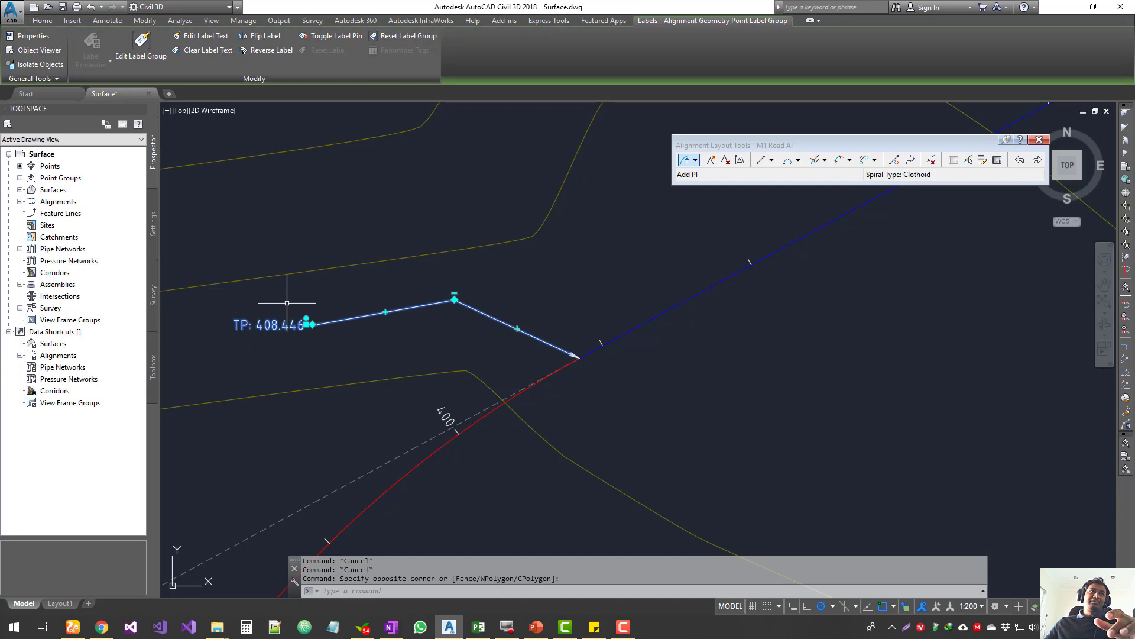
right_click(291, 301)
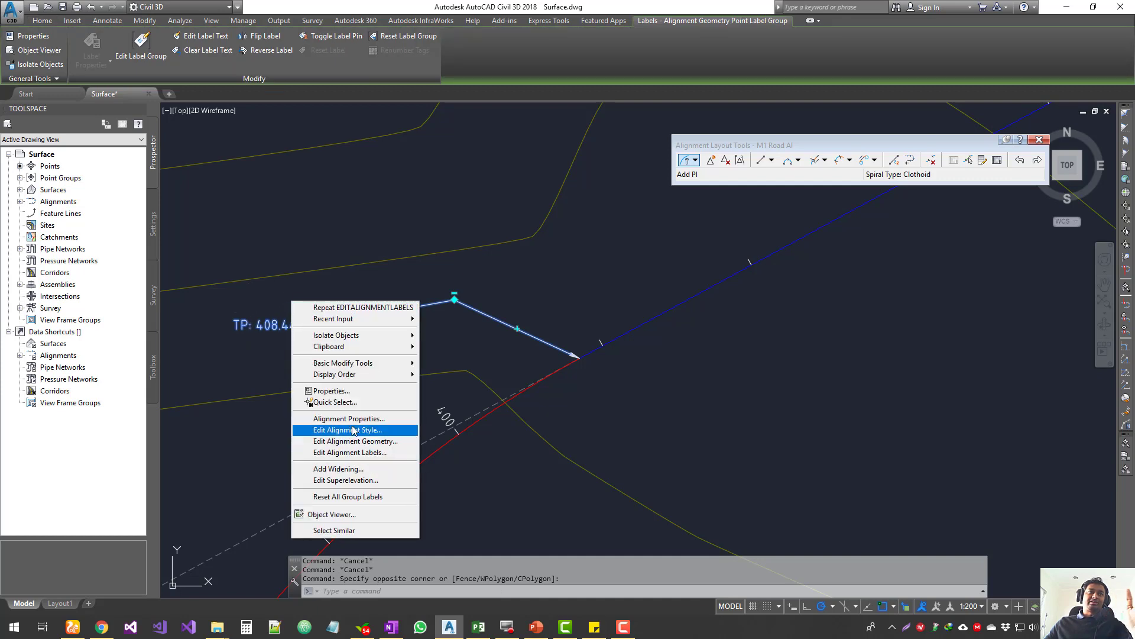
click(320, 258)
click(274, 238)
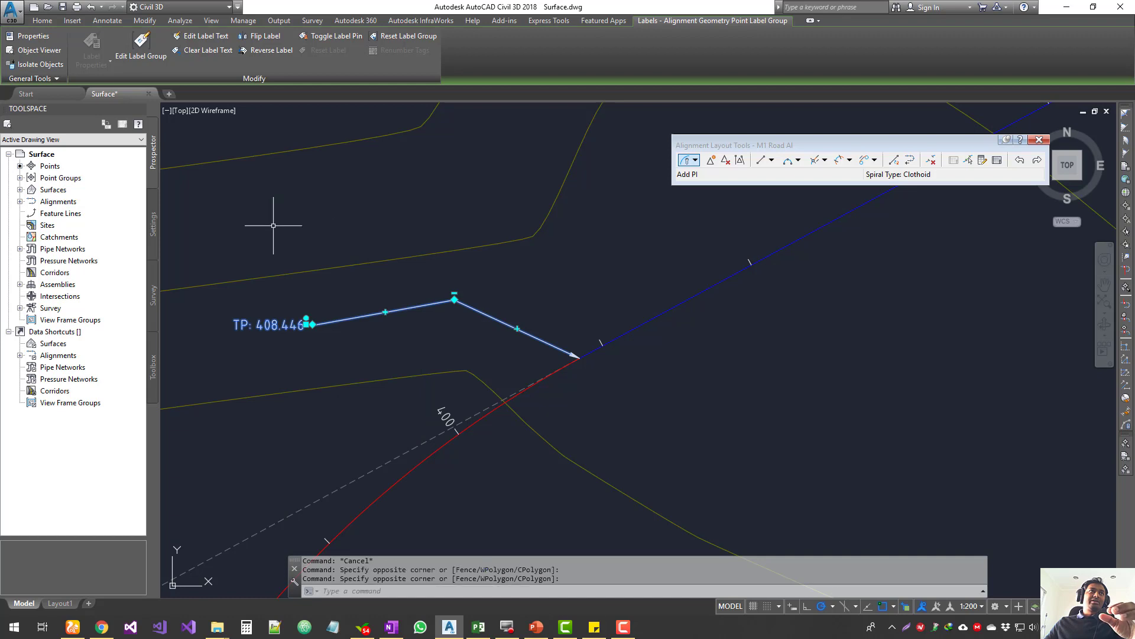
click(329, 40)
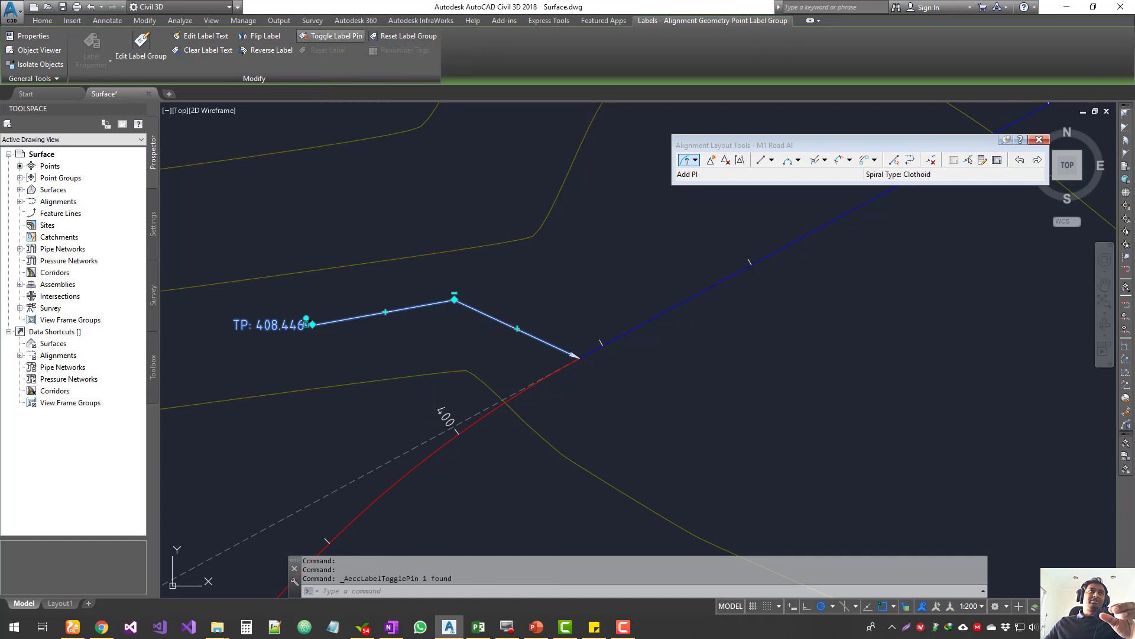
key(Escape)
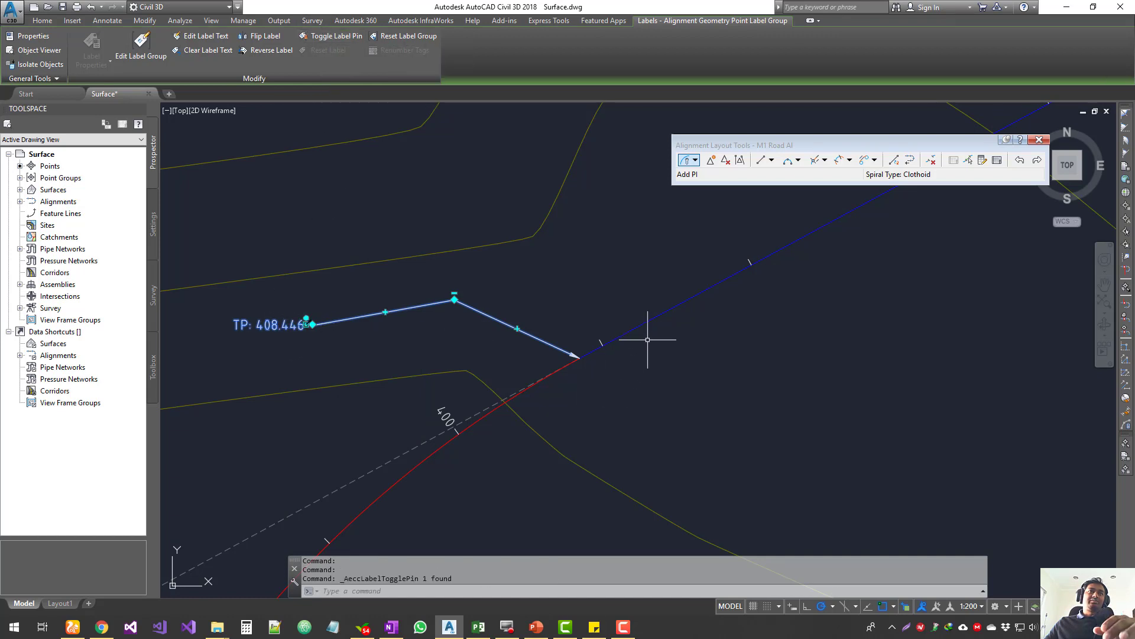
Stretch the M1 Road Al end point to a new spot, then undo the change.
scroll(593, 433, down, 6)
click(644, 400)
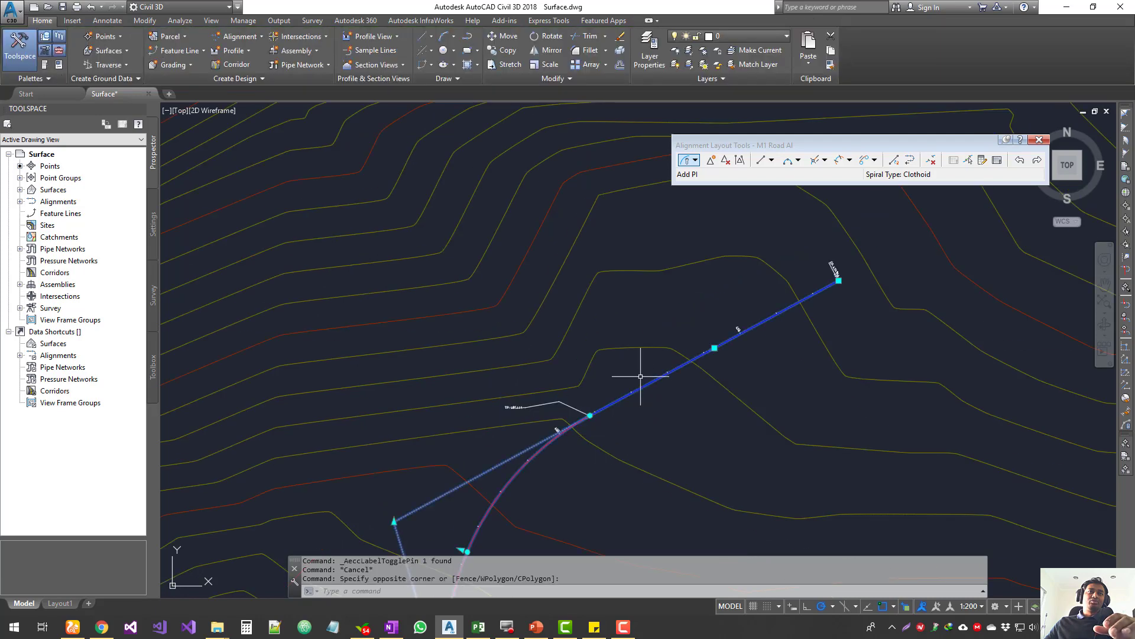
click(838, 282)
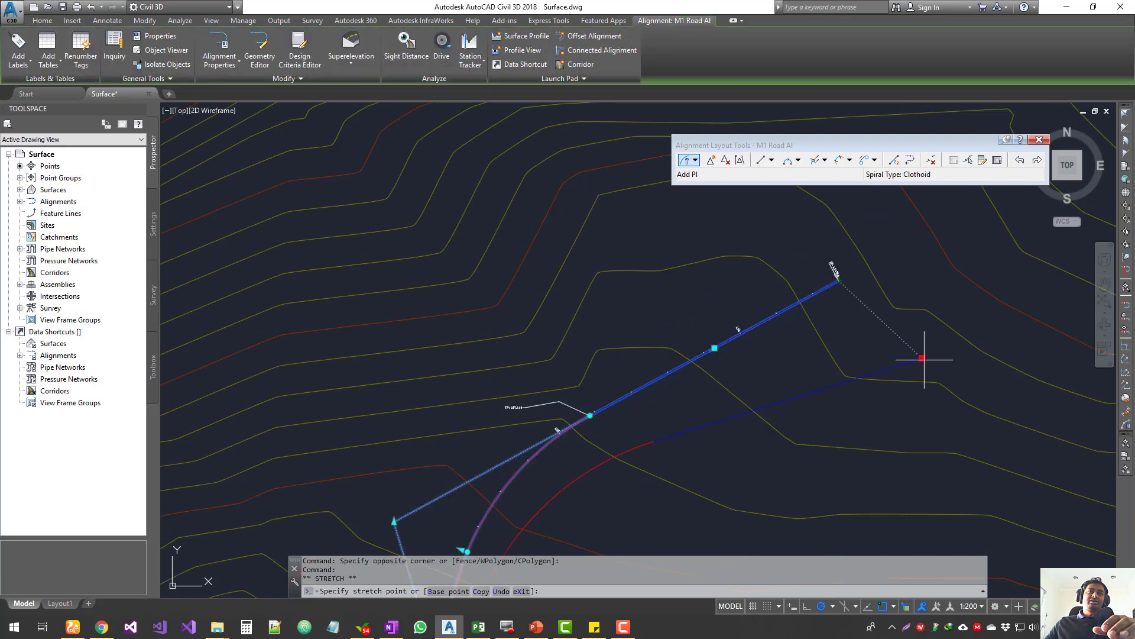
click(947, 388)
key(ctrl+z)
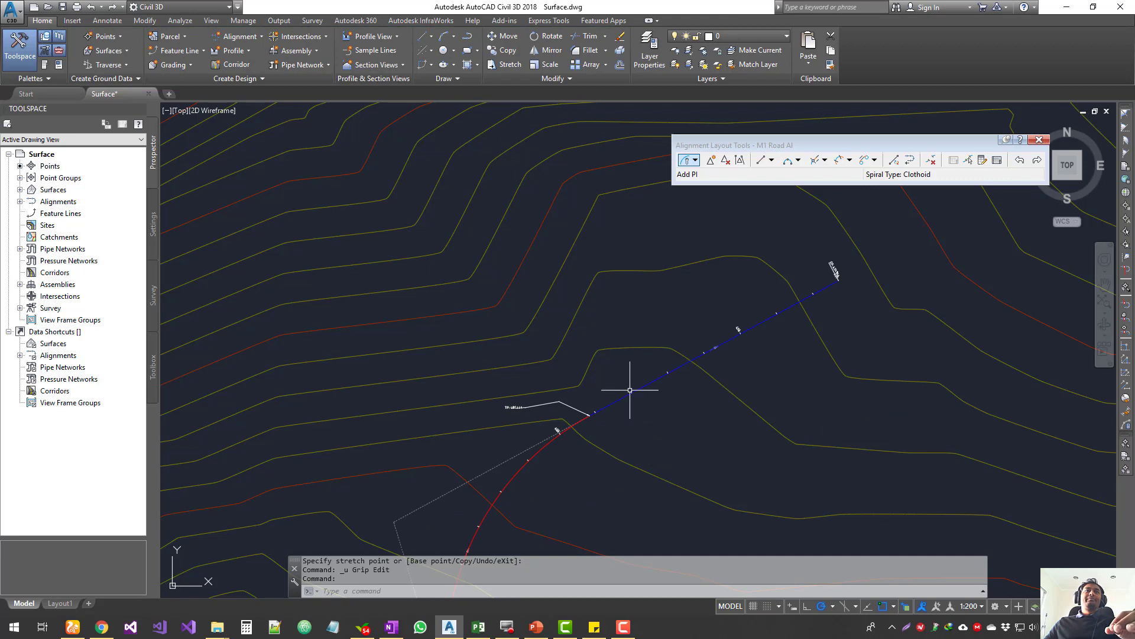
Open Alignment Grid View, enlarge it, and select the curve entities 2, 4 and 6.
drag(814, 145, 604, 203)
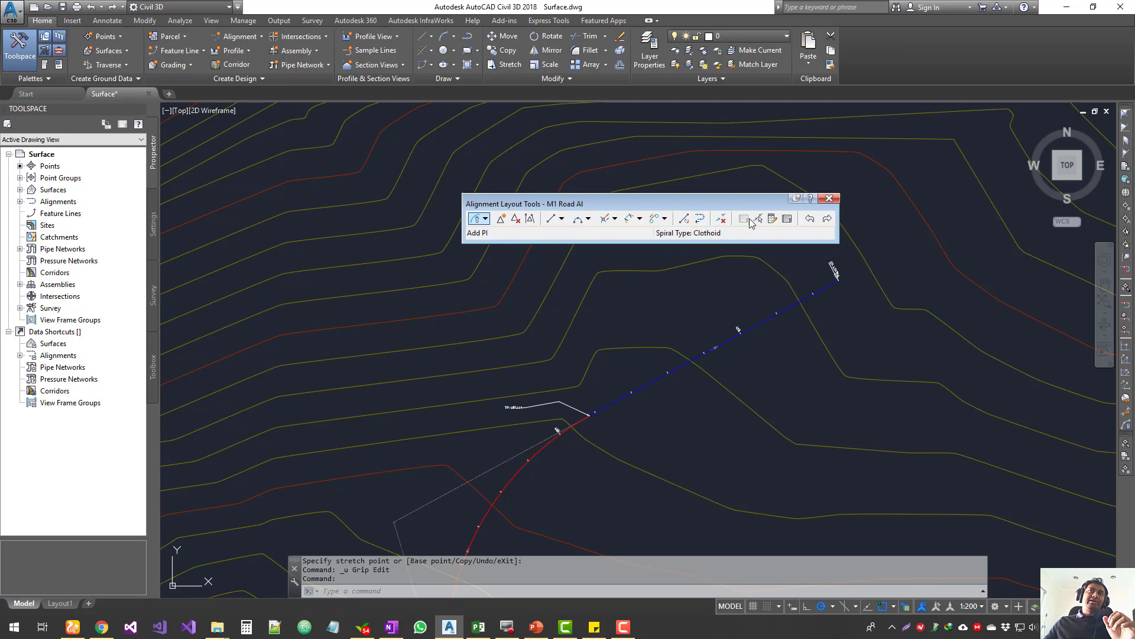
click(787, 219)
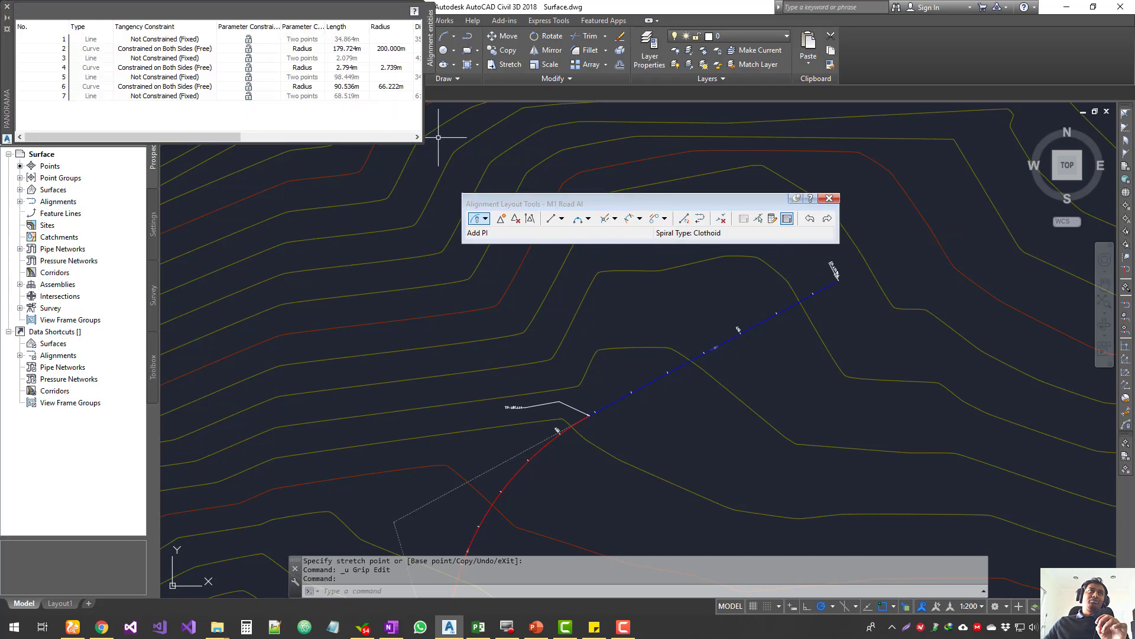
drag(421, 144, 586, 314)
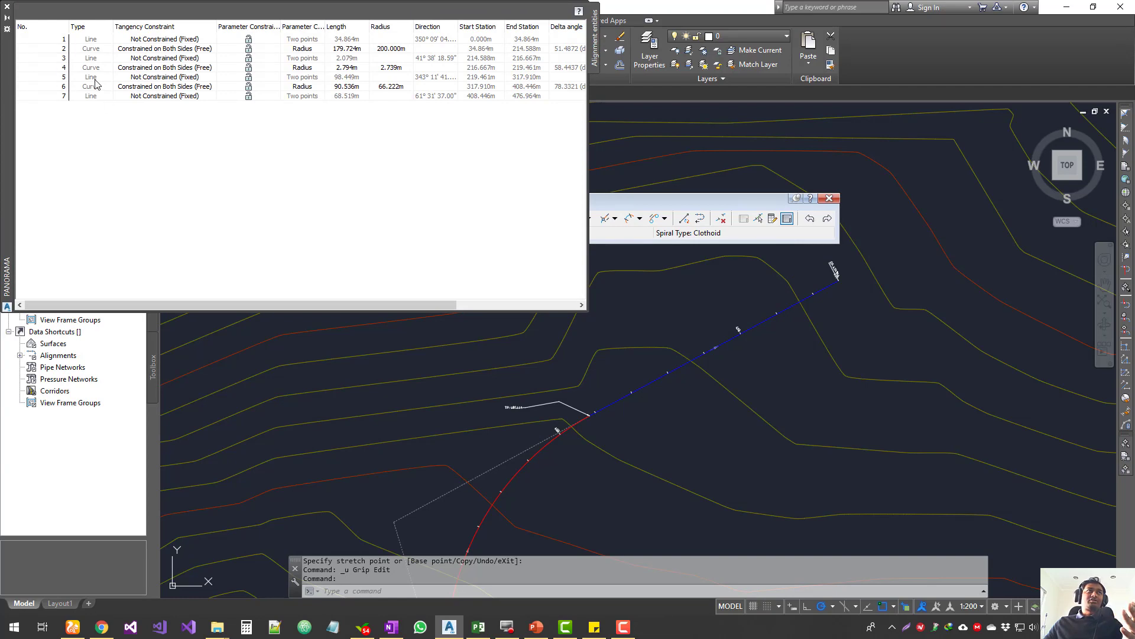
click(103, 50)
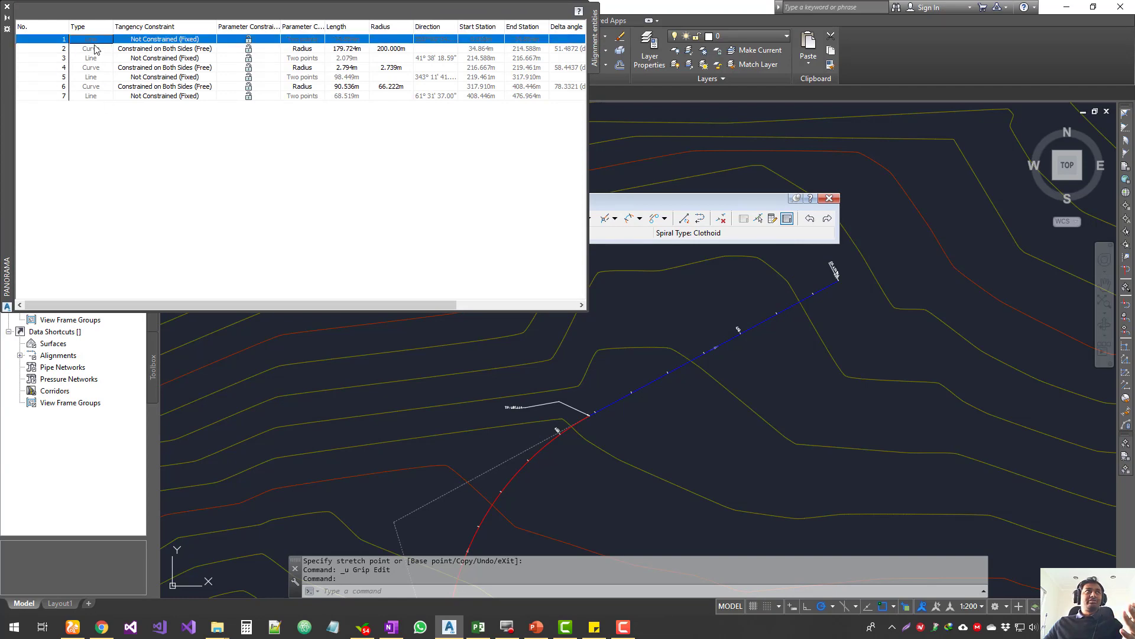
click(99, 67)
click(111, 87)
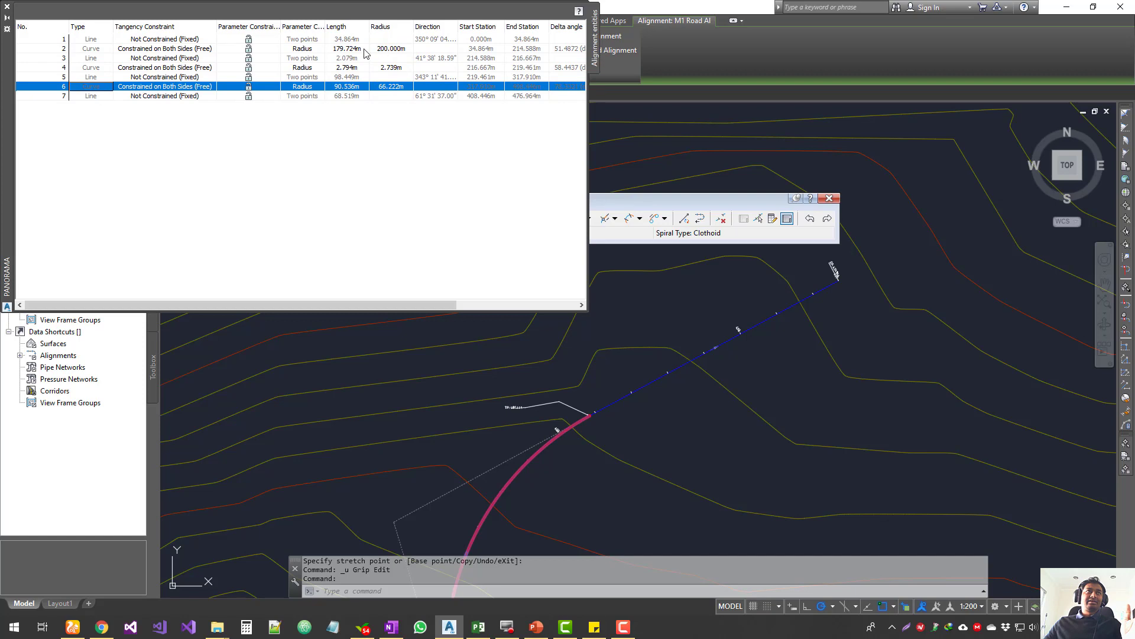
Change the first curve's radius from 200.000m to 150 and close the grid view.
click(392, 50)
click(358, 50)
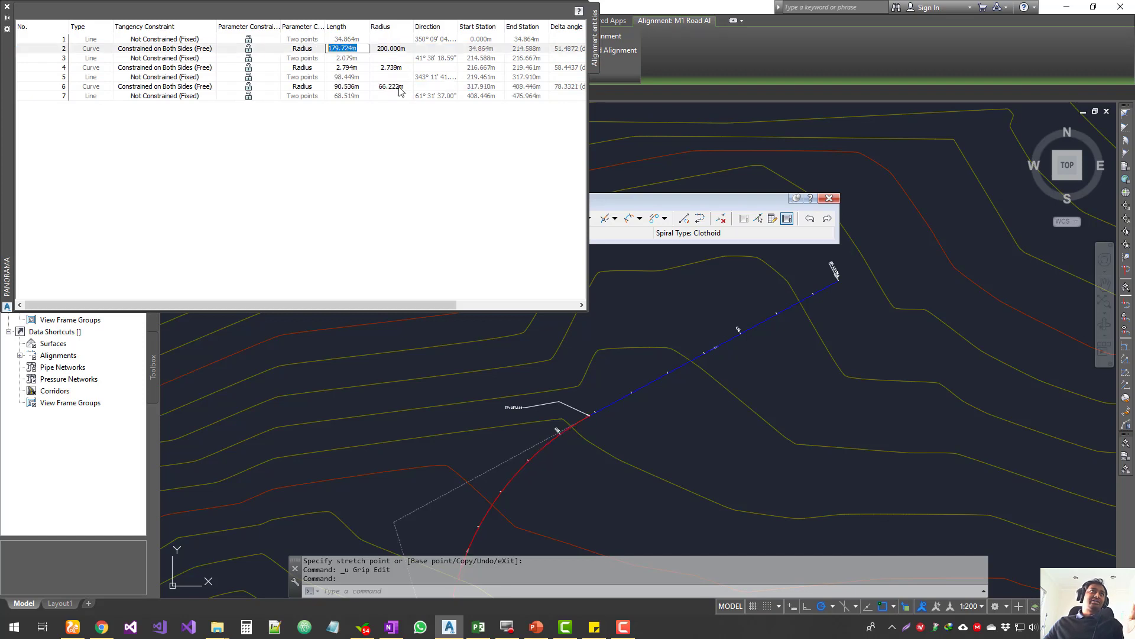
click(390, 48)
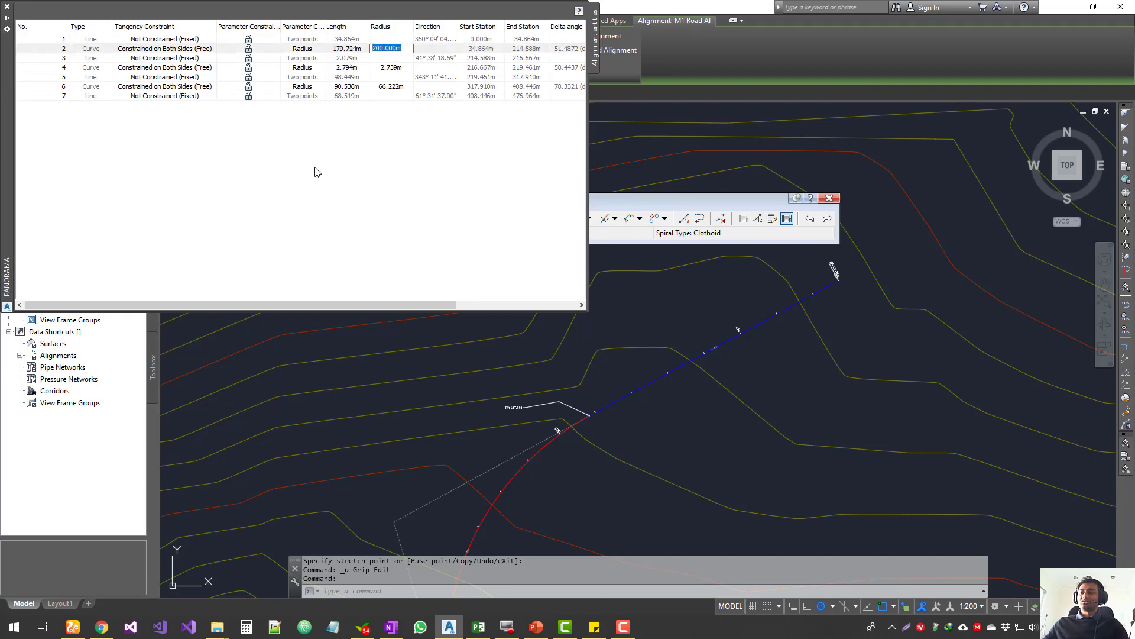
text(150)
key(Return)
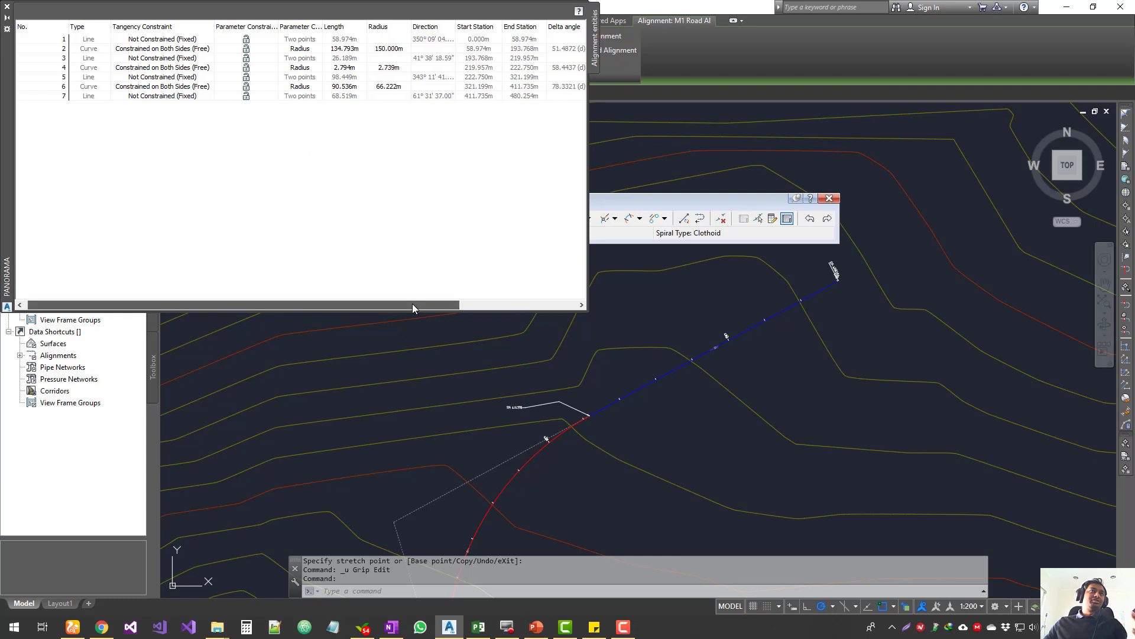
drag(413, 305, 470, 304)
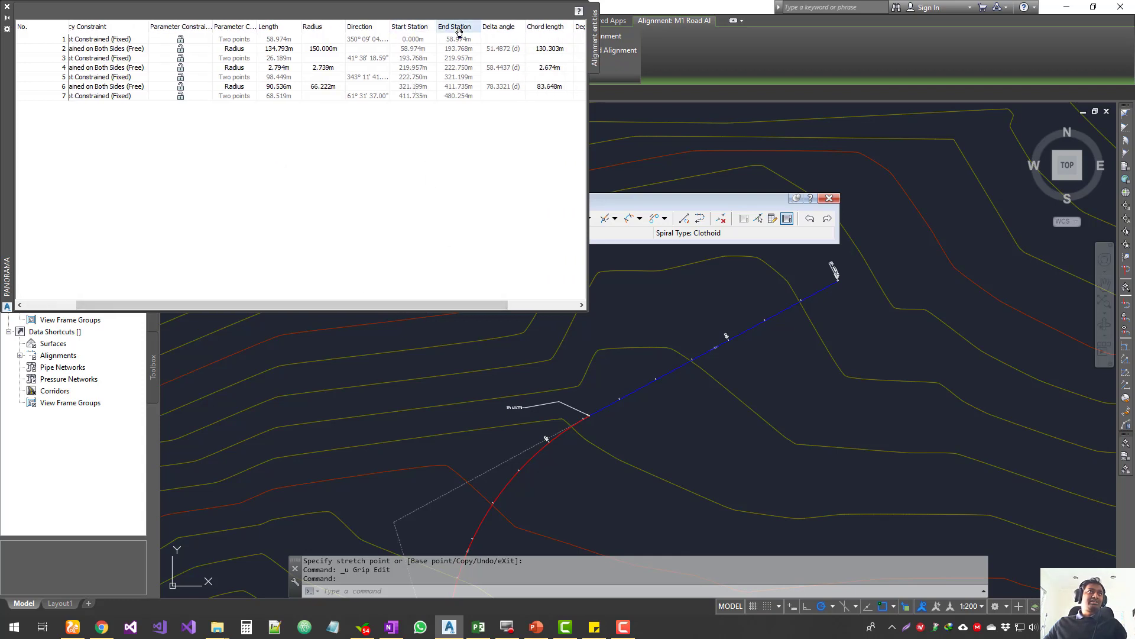
drag(499, 305, 276, 304)
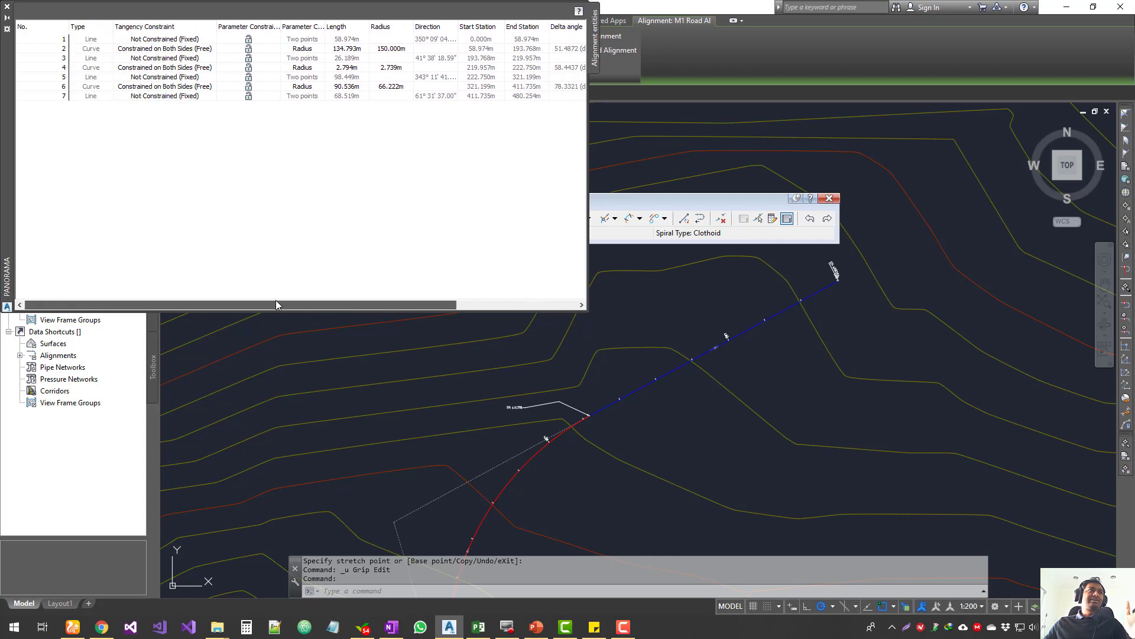
click(787, 219)
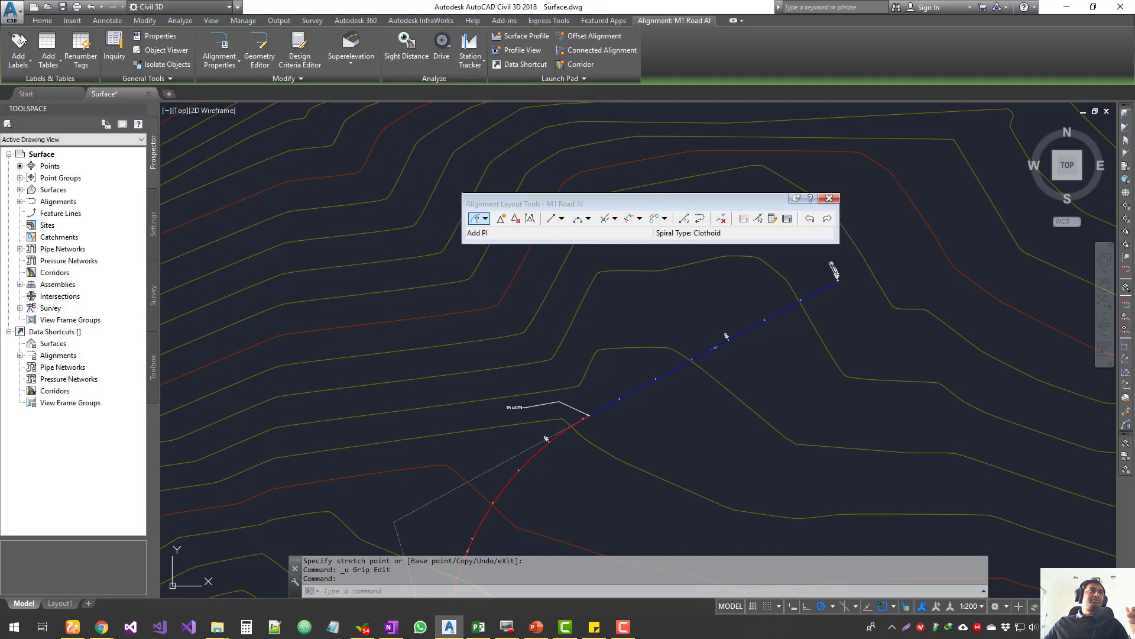